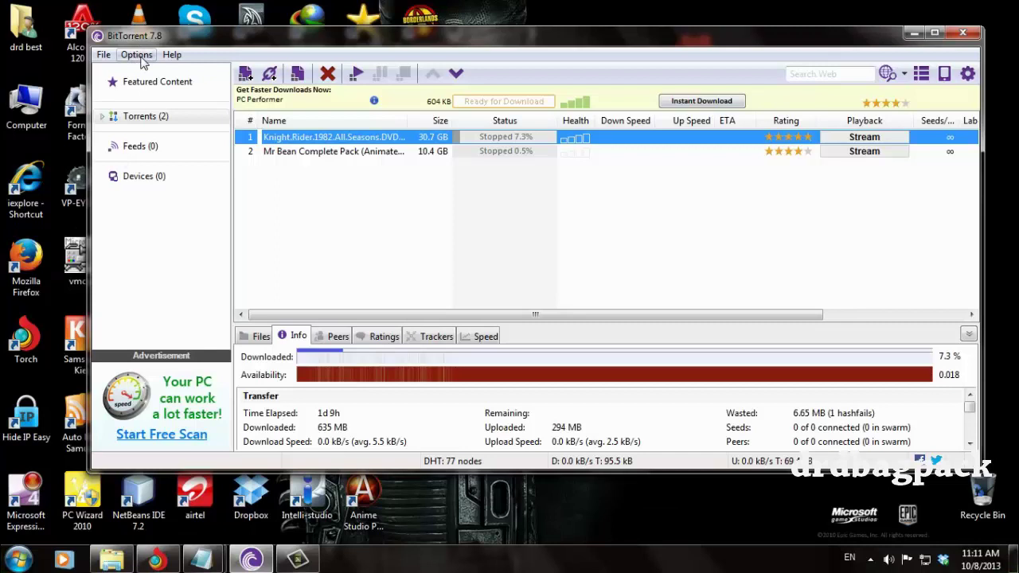
# Step: Open the BitTorrent preferences and place the Notepad window with the settings list beside them
pyautogui.click(137, 54)
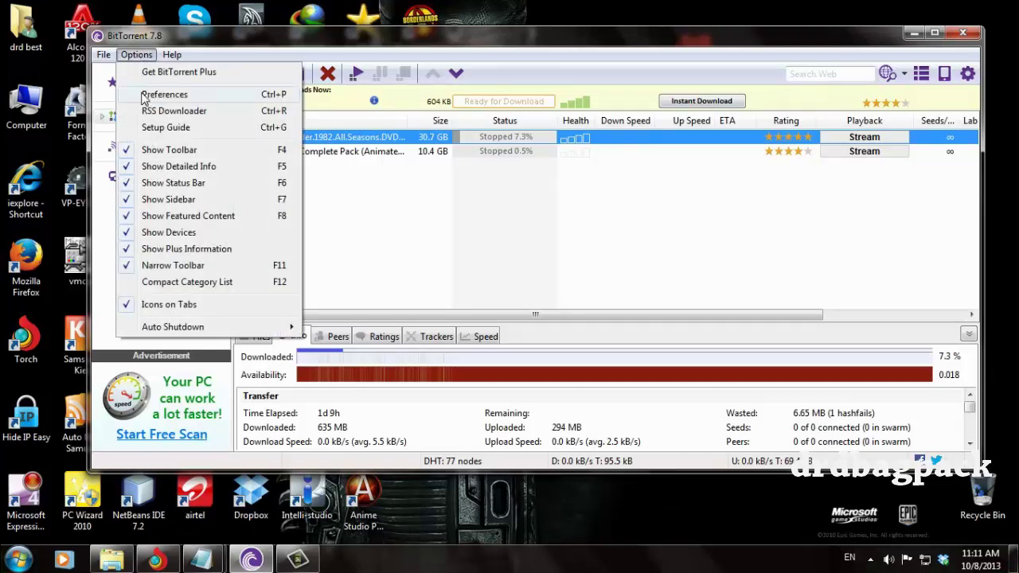
pyautogui.click(171, 95)
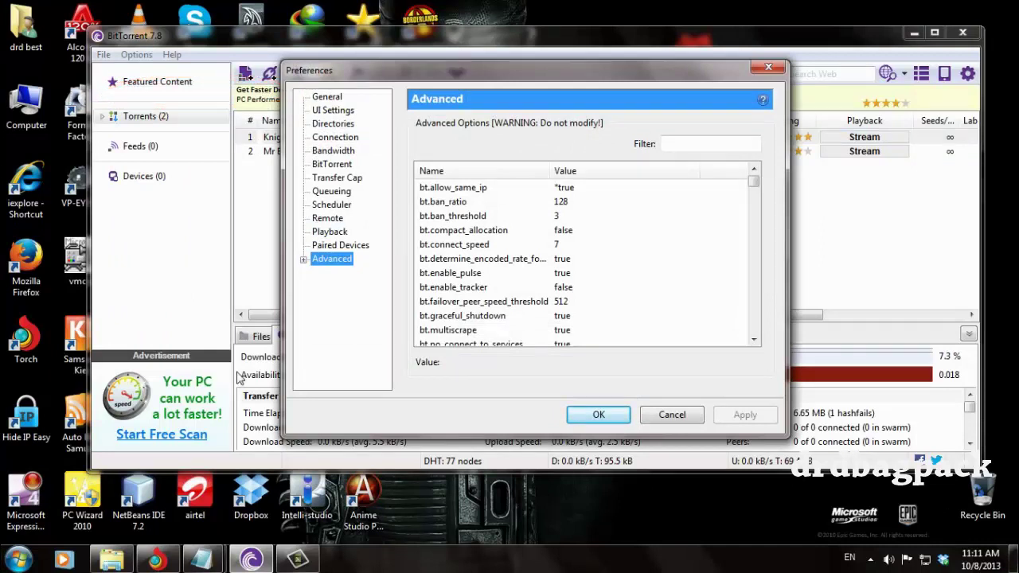
pyautogui.moveTo(219, 567)
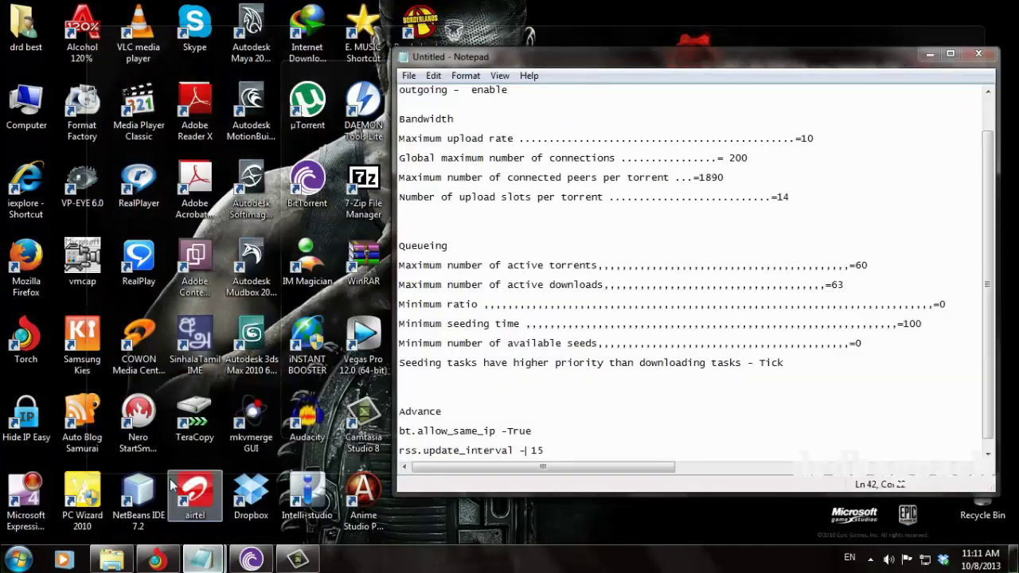
pyautogui.click(163, 482)
pyautogui.scroll(1, 683, 154)
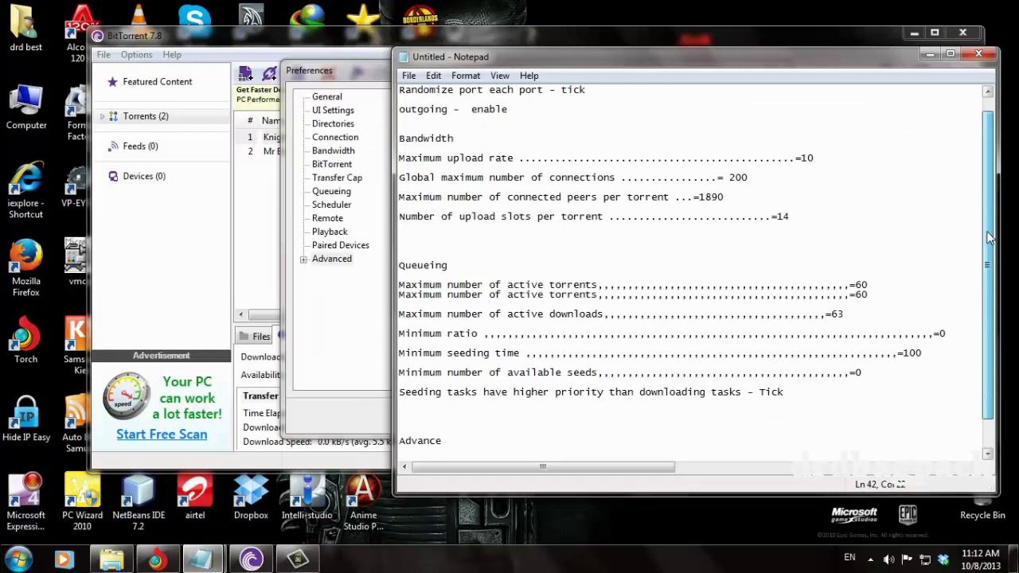
pyautogui.moveTo(524, 54); pyautogui.dragTo(137, 99)
pyautogui.click(333, 76)
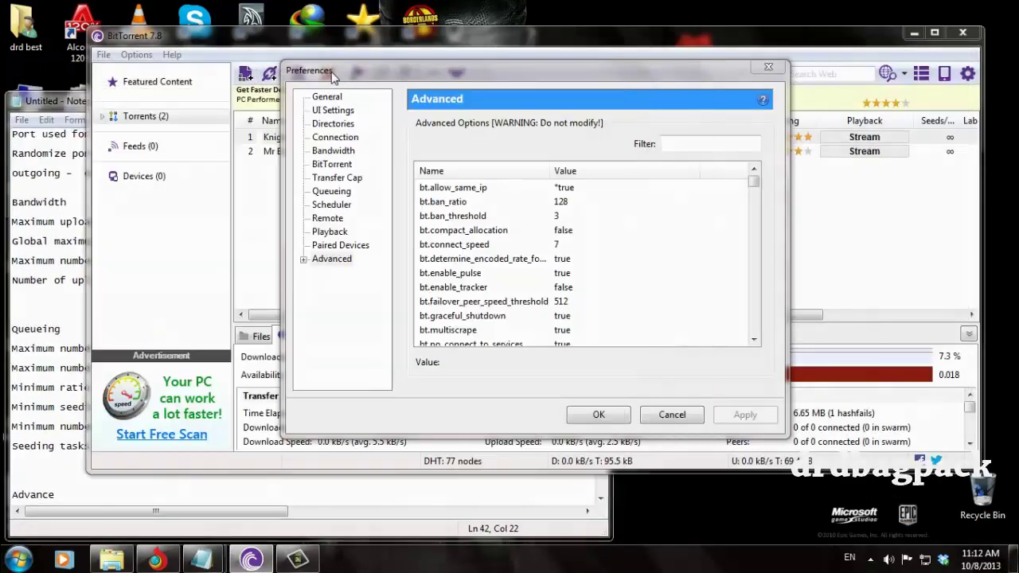
# Step: Copy port 45682 from the Notepad list into the Connection preferences as the port used for incoming connections
pyautogui.click(336, 138)
pyautogui.hotkey('alt', 'Tab')
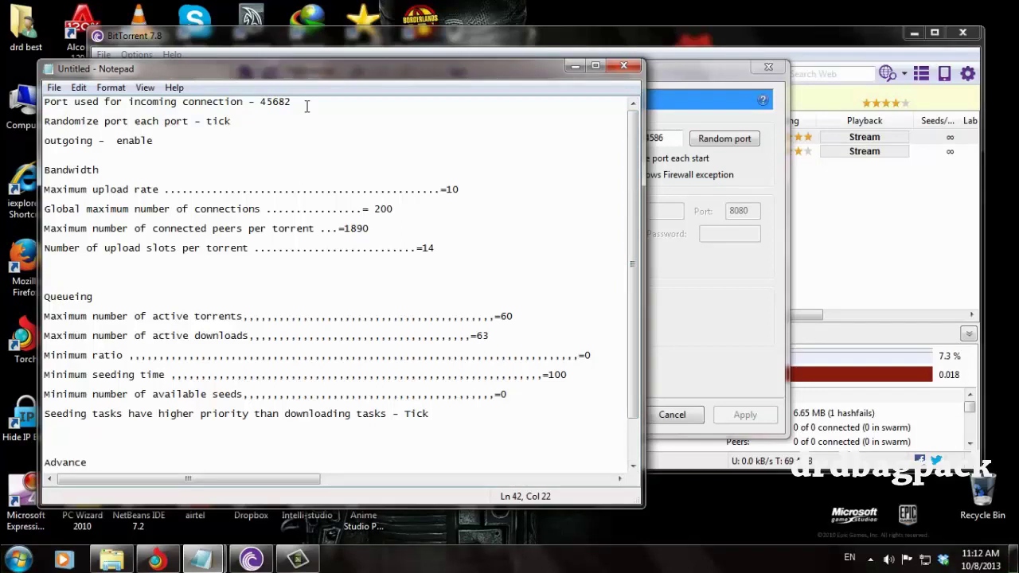
pyautogui.moveTo(306, 106); pyautogui.dragTo(260, 104)
pyautogui.rightClick(261, 103)
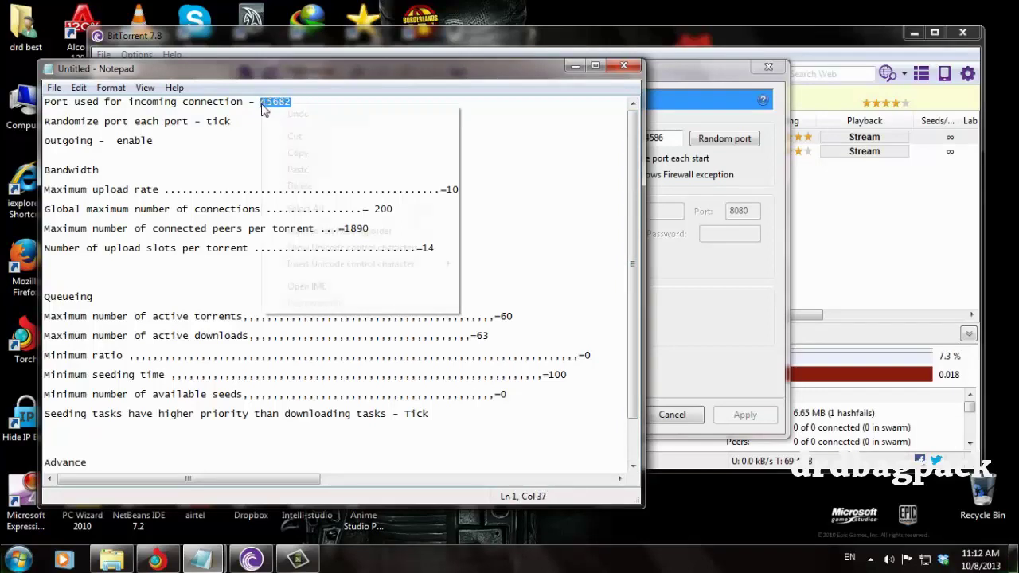
pyautogui.click(293, 152)
pyautogui.click(676, 95)
pyautogui.click(677, 137)
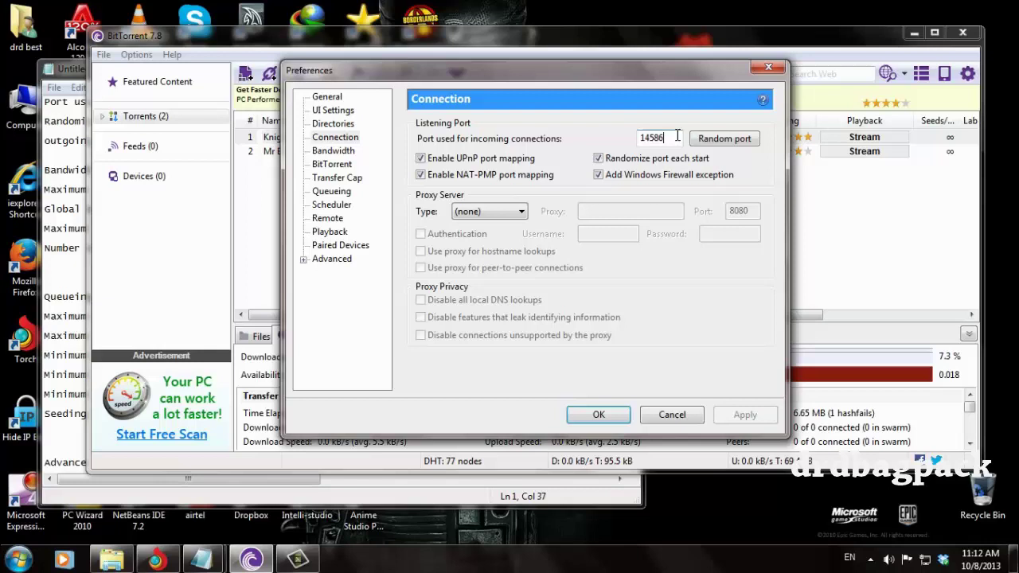
pyautogui.moveTo(677, 137); pyautogui.dragTo(633, 139)
pyautogui.rightClick(673, 135)
pyautogui.click(685, 203)
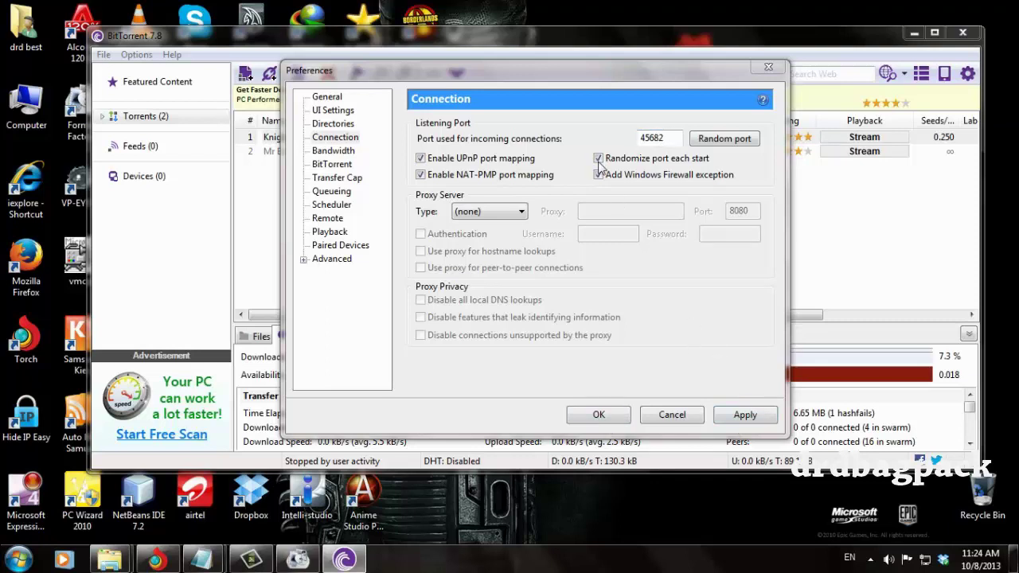
# Step: Disable Randomize port each start and check the choice against the Notepad list
pyautogui.click(598, 159)
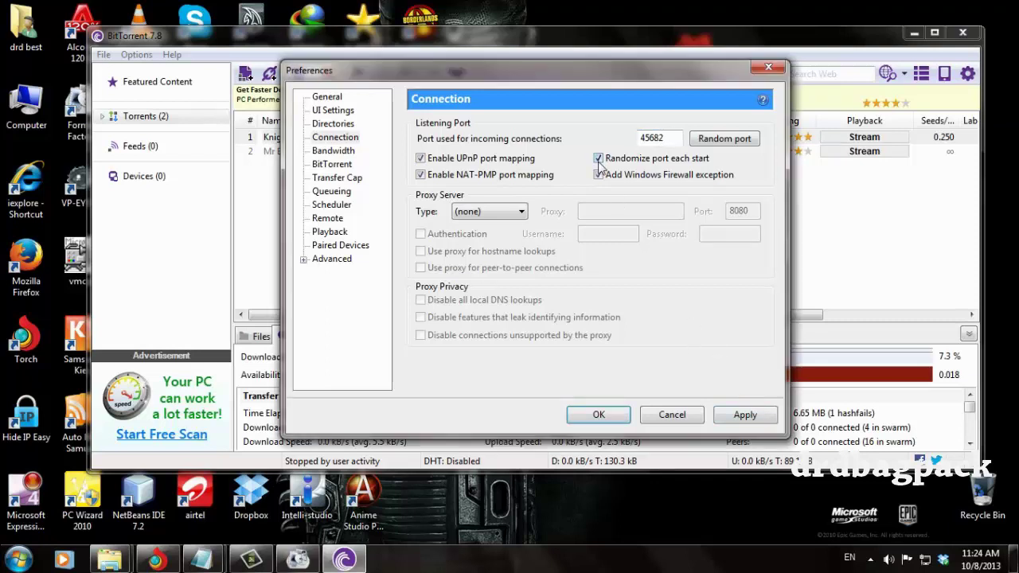
pyautogui.click(202, 560)
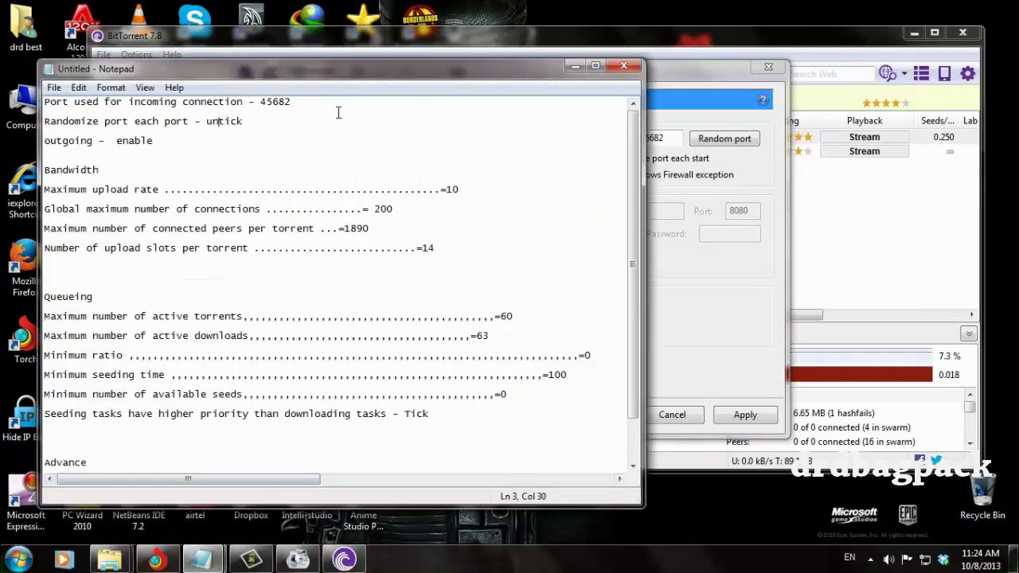
pyautogui.click(574, 67)
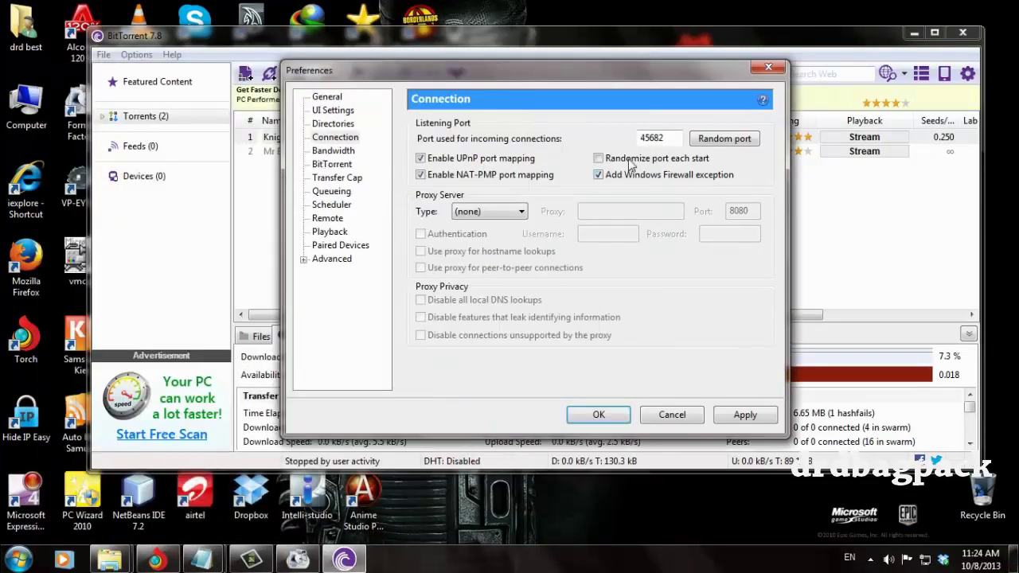
# Step: Set outgoing protocol encryption to Enabled in the BitTorrent preferences category and compare it with the Notepad list
pyautogui.click(334, 164)
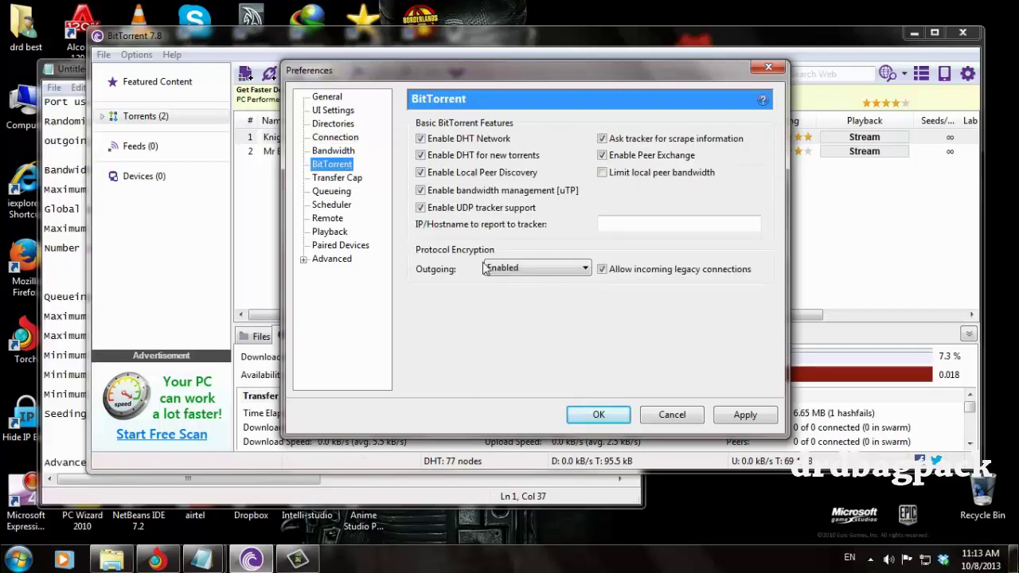
pyautogui.click(507, 271)
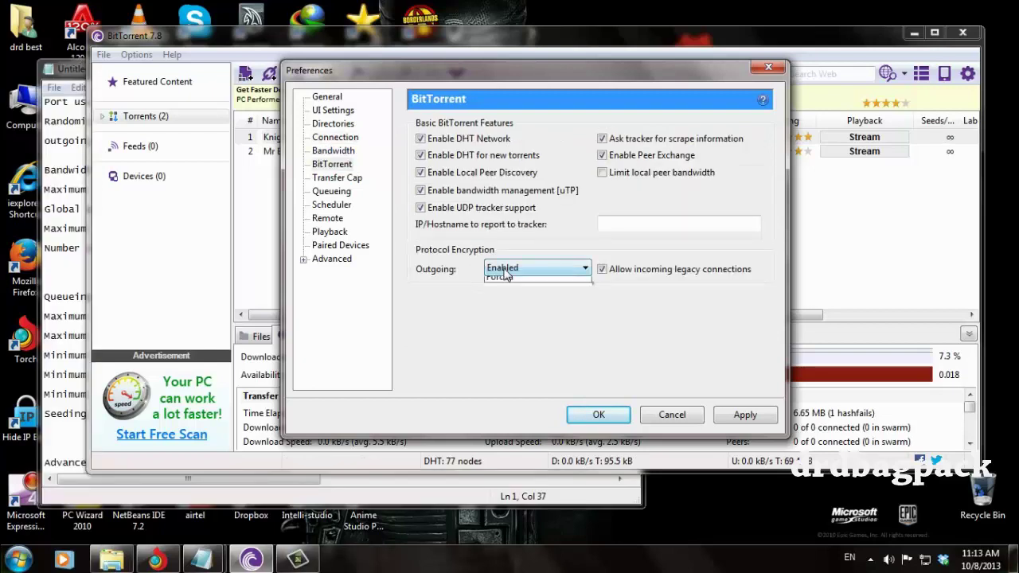
pyautogui.click(516, 295)
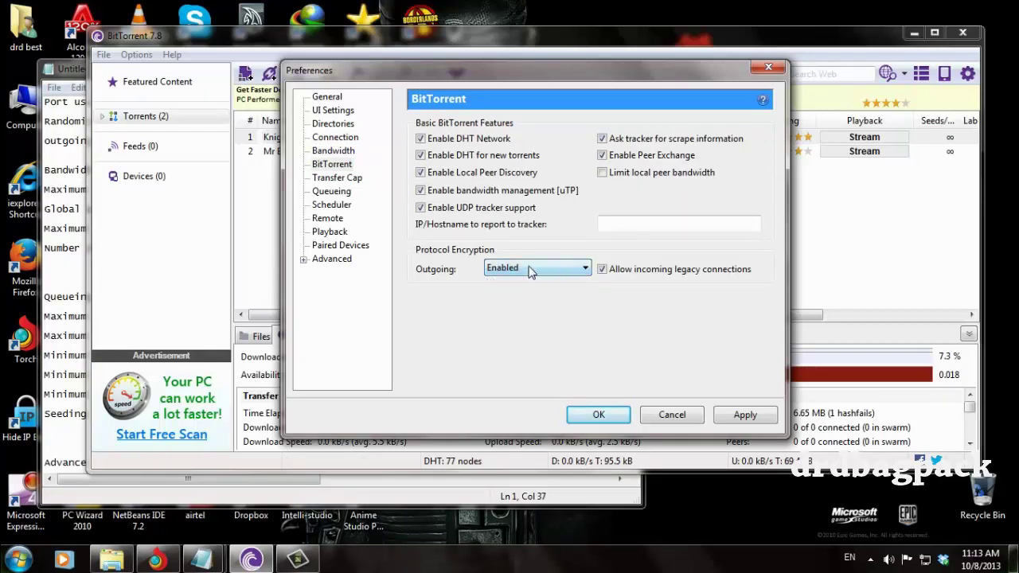
pyautogui.click(51, 70)
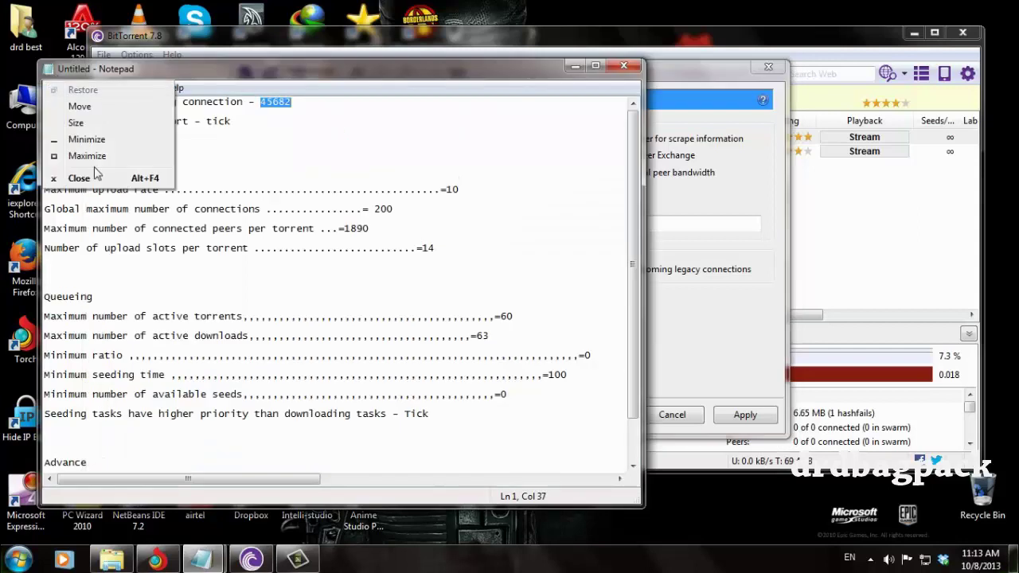
pyautogui.click(219, 136)
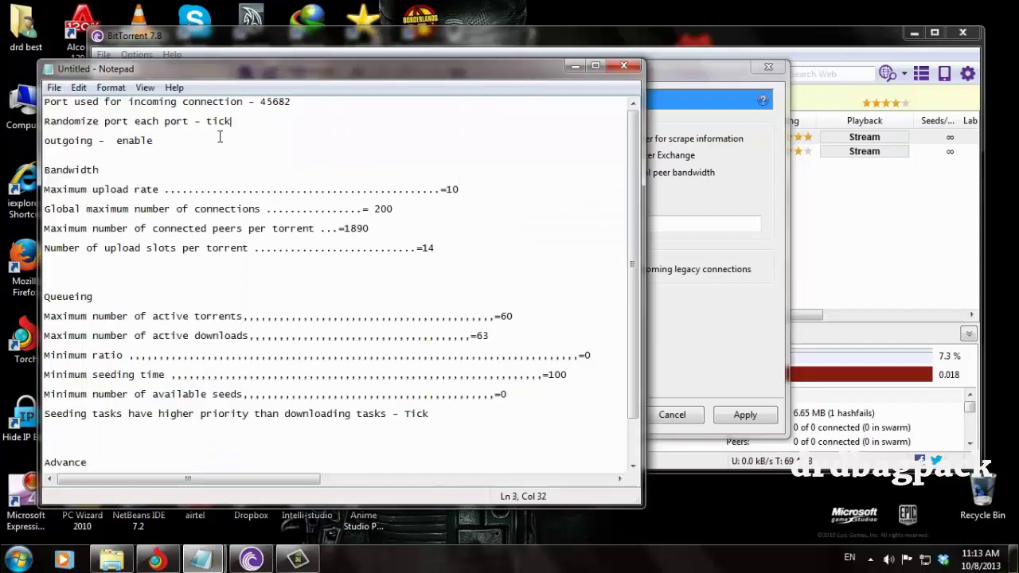
pyautogui.click(374, 48)
# Step: Check the maximum upload rate in the Bandwidth preferences against the Notepad list and enable Stop transfers on user interaction
pyautogui.click(335, 151)
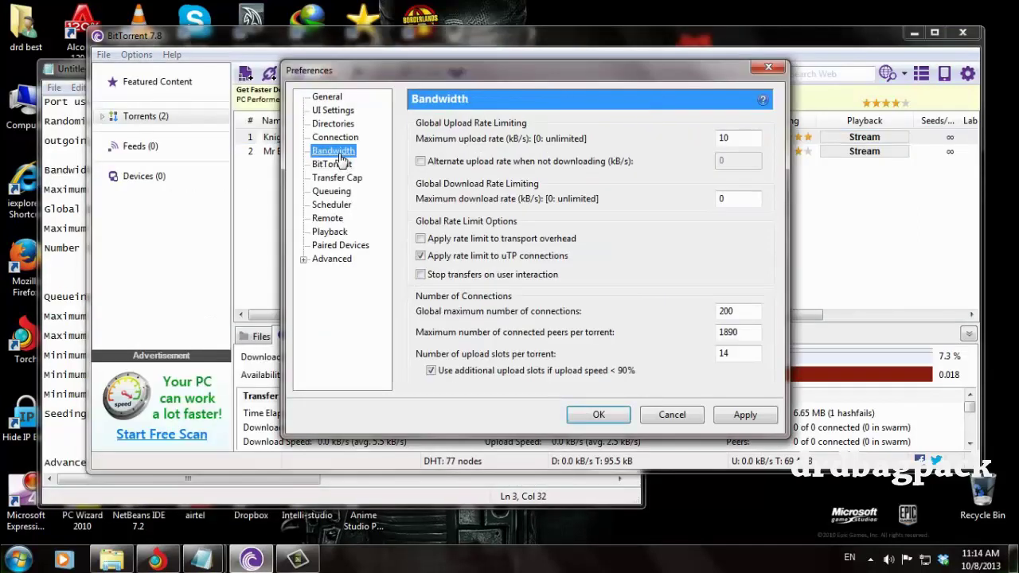
pyautogui.click(66, 71)
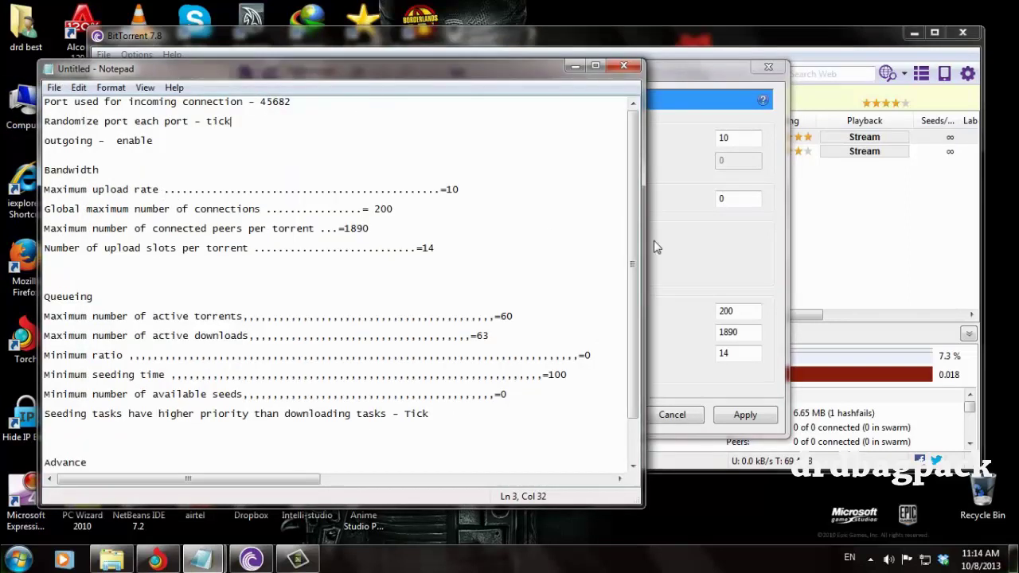
pyautogui.click(663, 189)
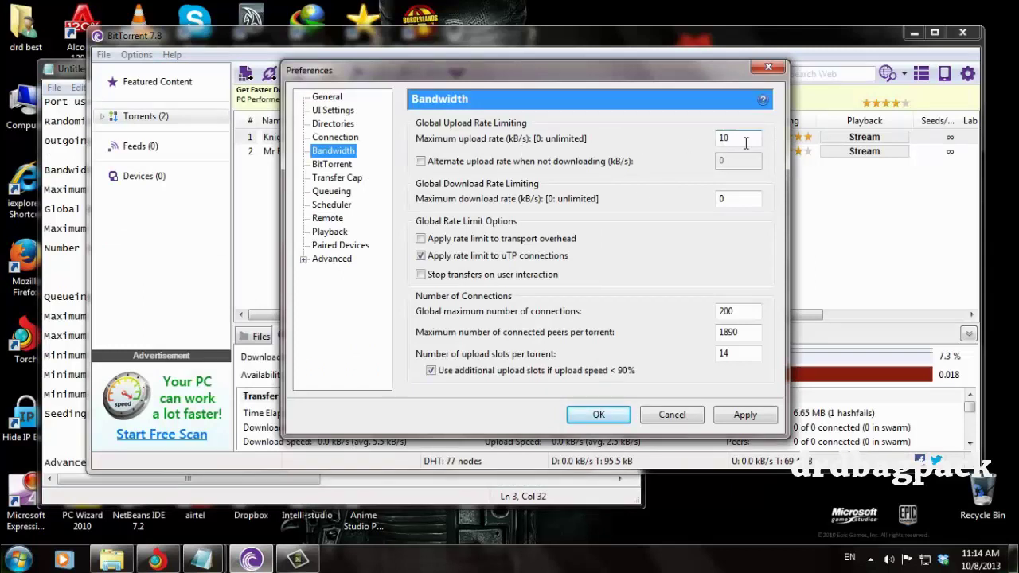
pyautogui.click(73, 71)
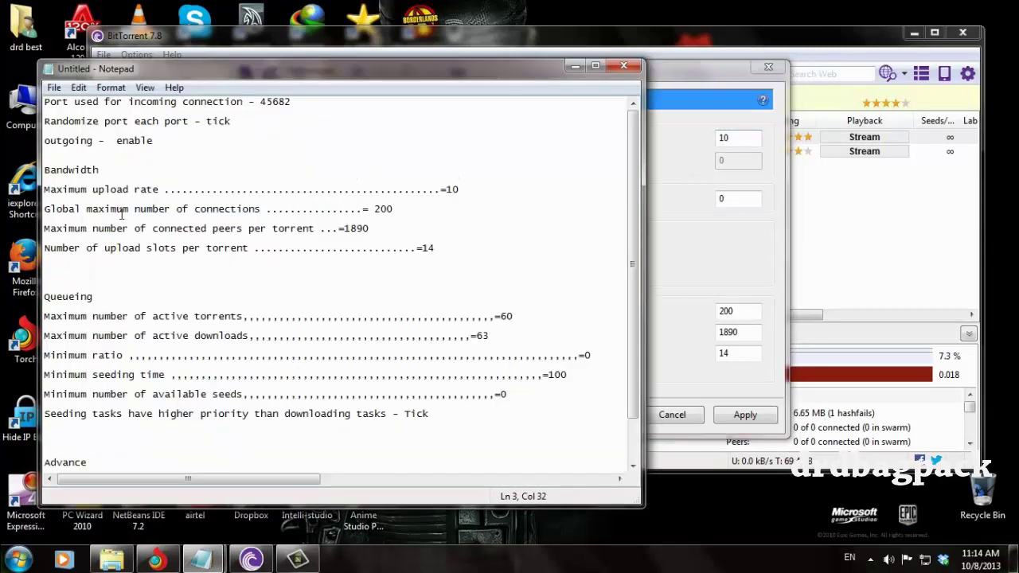
pyautogui.click(686, 266)
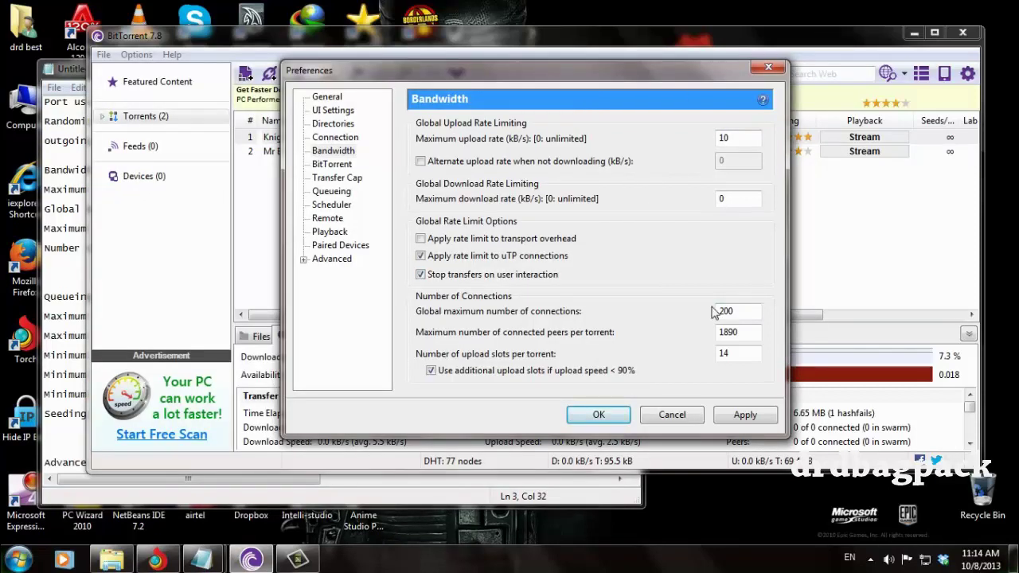
# Step: Compare the global maximum connections, connected peers per torrent and upload slots per torrent with the Bandwidth section of the Notepad list
pyautogui.click(64, 72)
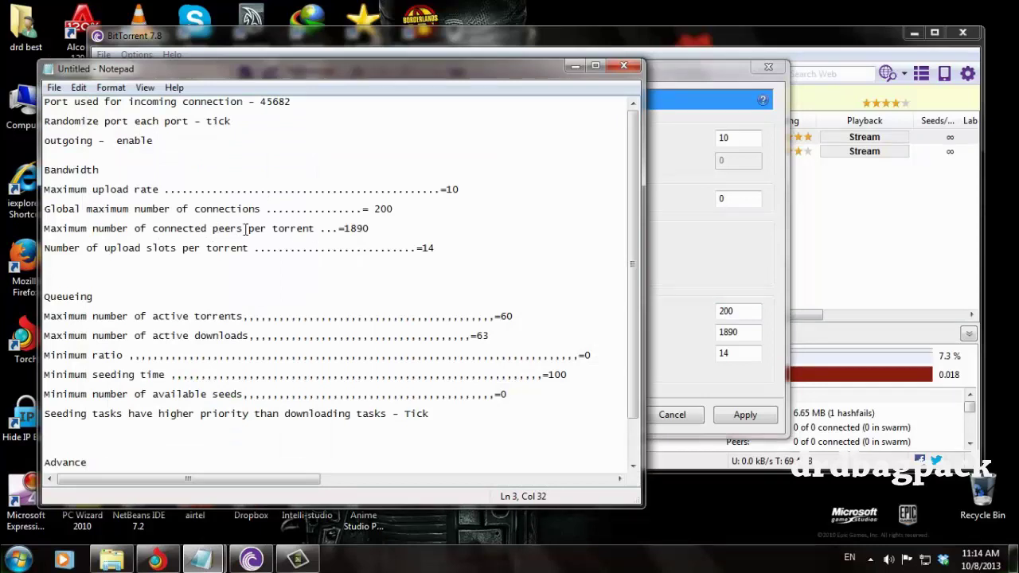
pyautogui.click(664, 303)
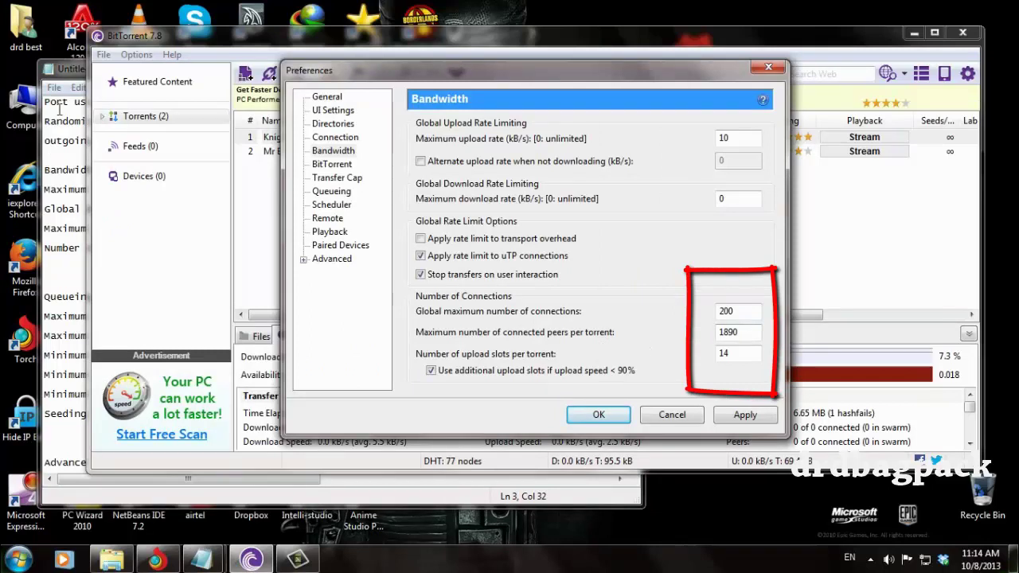
pyautogui.click(72, 71)
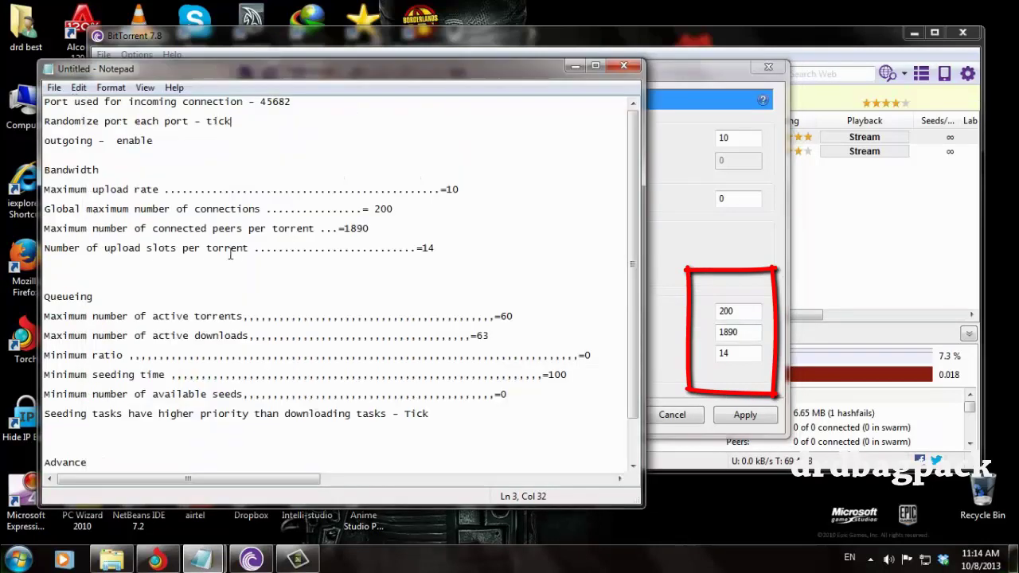
pyautogui.click(669, 351)
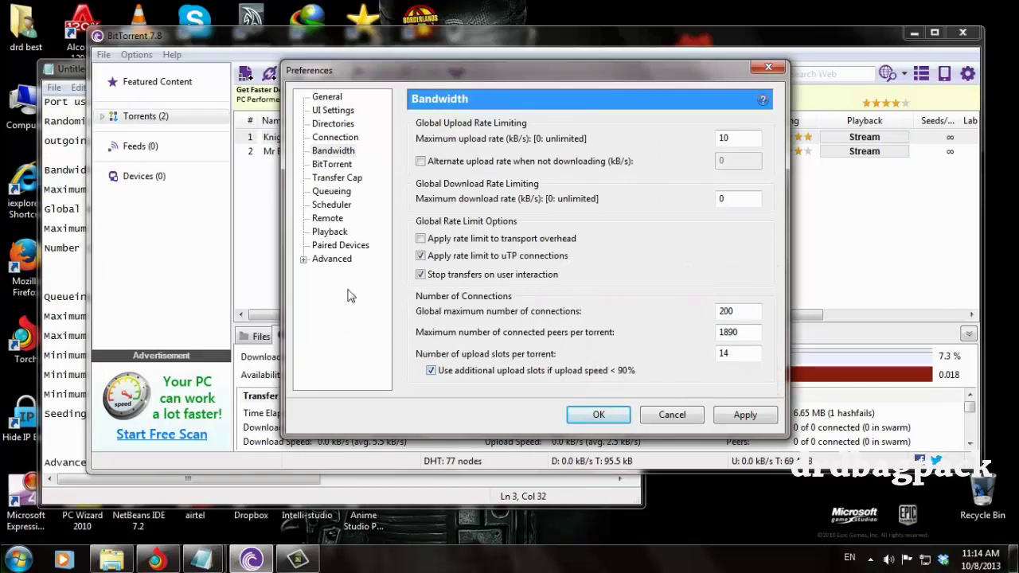
pyautogui.click(70, 70)
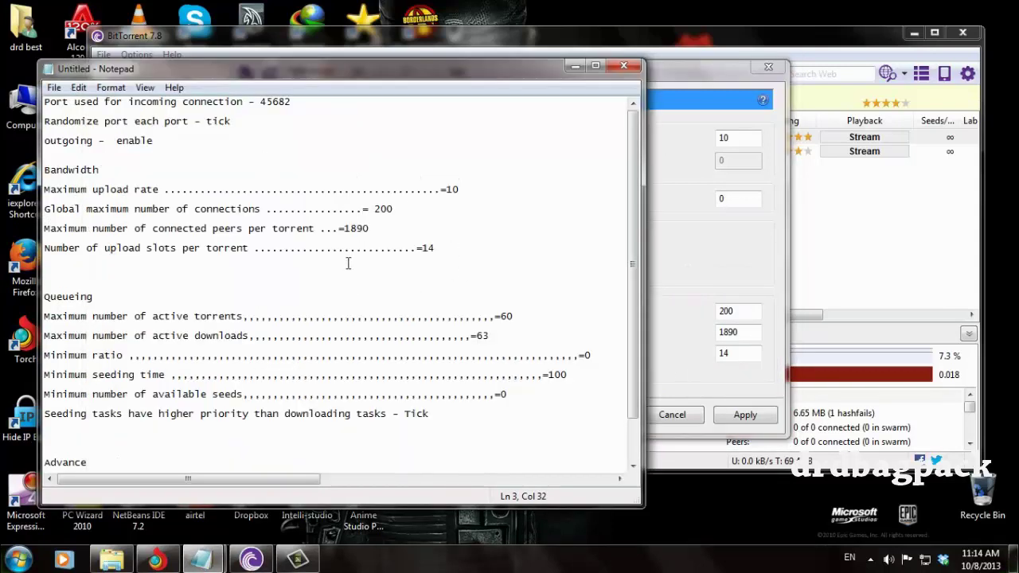
pyautogui.click(686, 310)
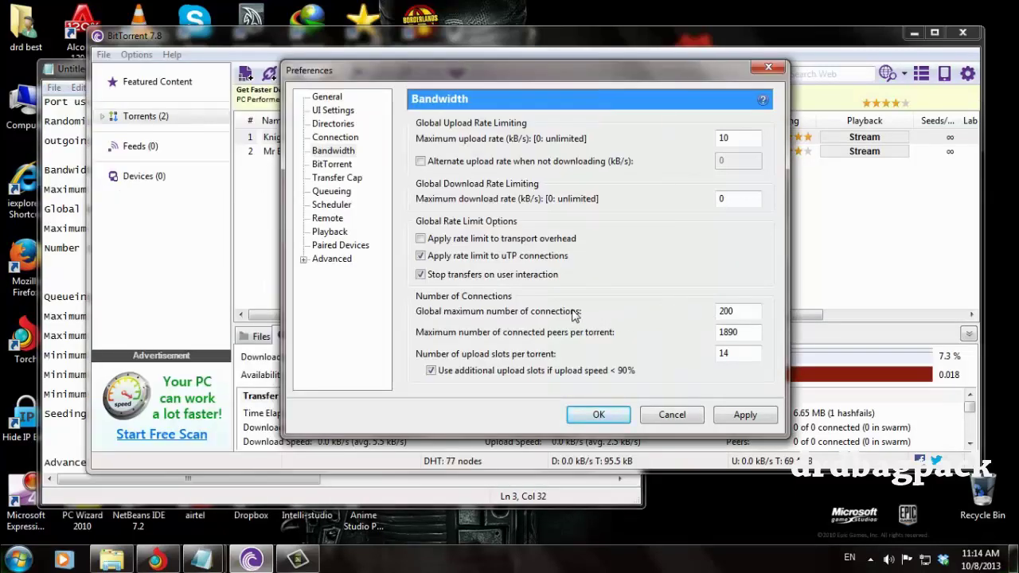
pyautogui.click(72, 72)
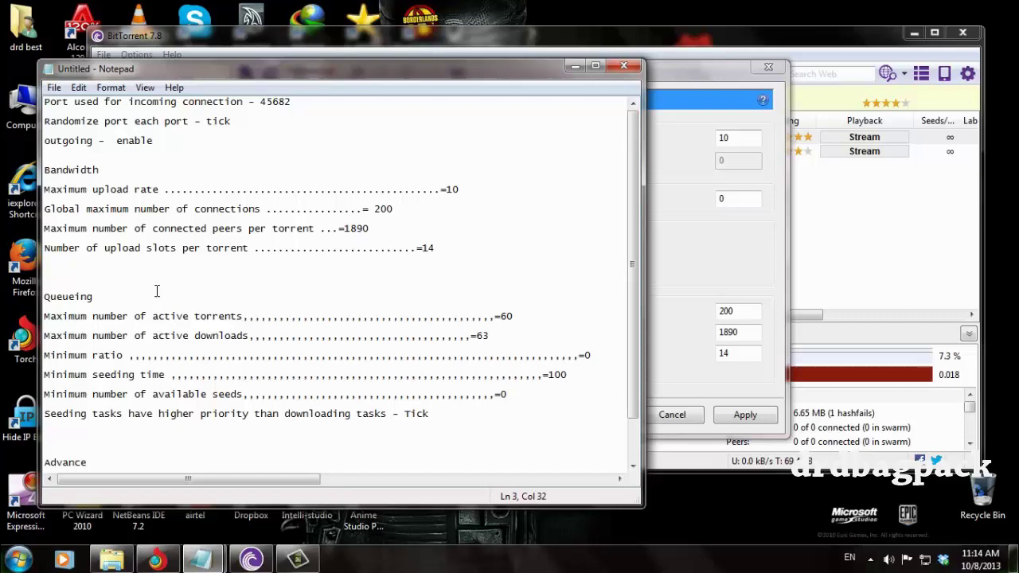
pyautogui.click(768, 293)
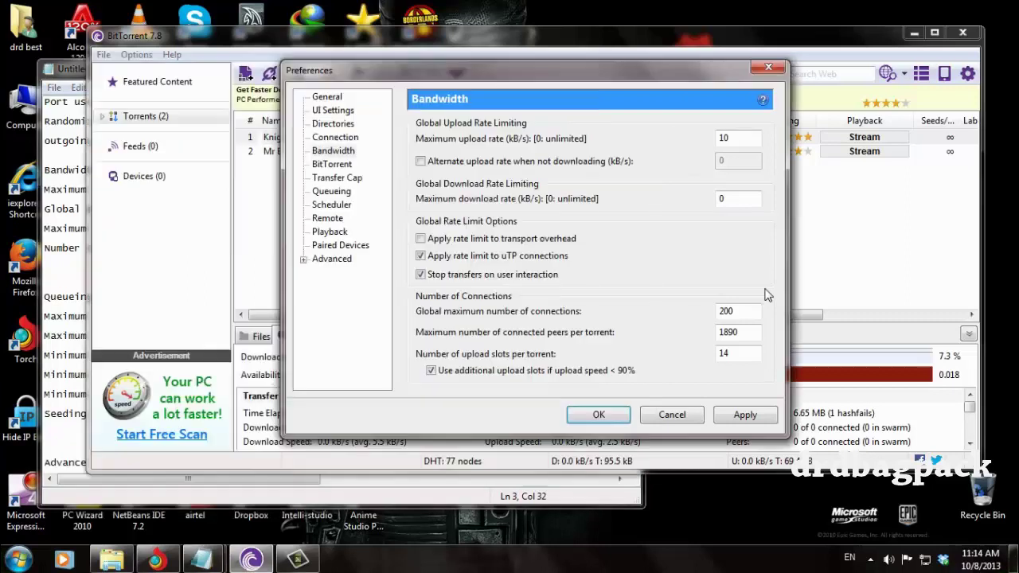
# Step: Open the Queueing preferences and compare the maximum active torrents and active downloads with the Queueing section of the Notepad list
pyautogui.click(330, 195)
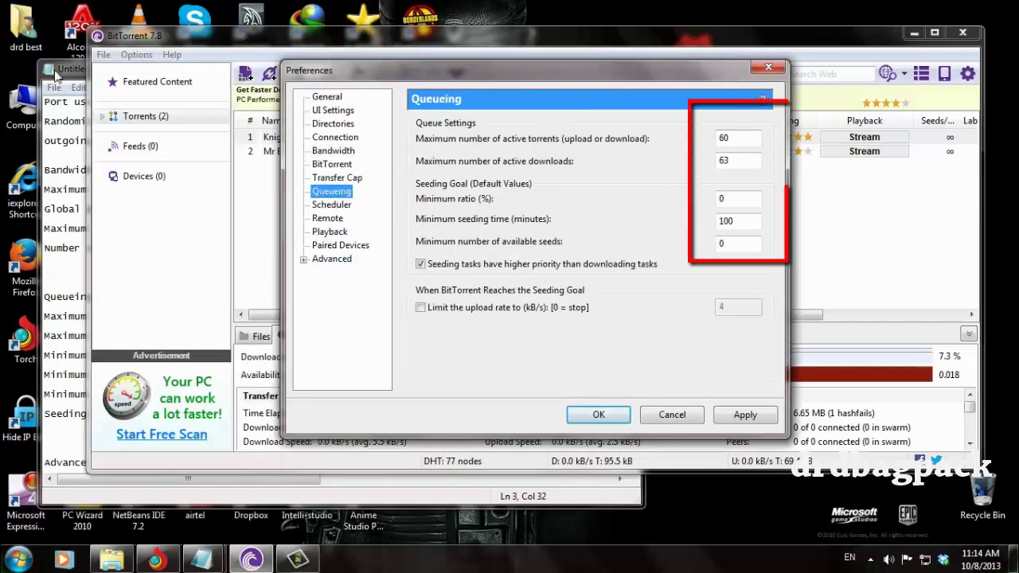
pyautogui.hotkey('alt', 'Tab')
pyautogui.scroll(-1, 242, 300)
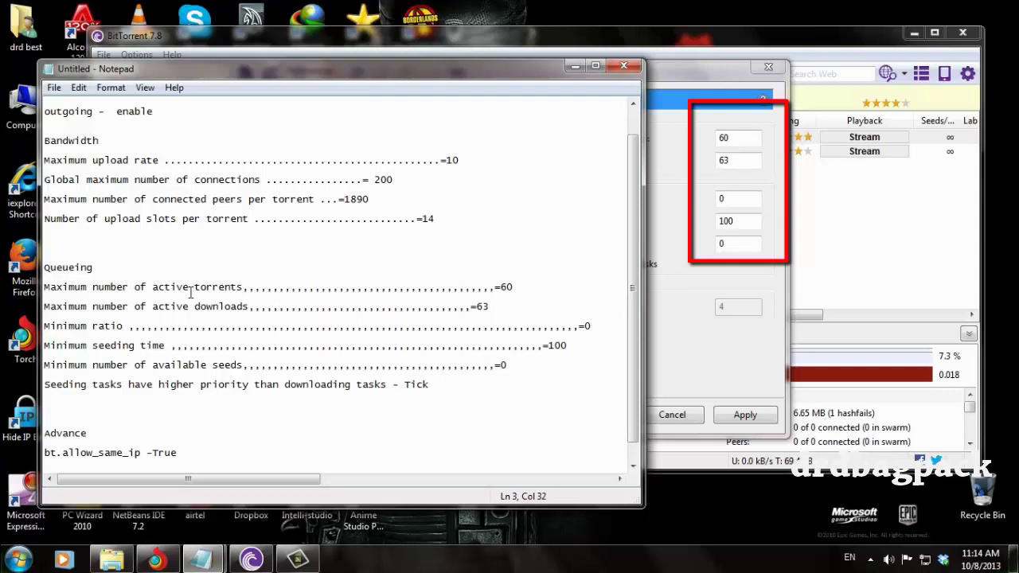
pyautogui.hotkey('alt', 'Tab')
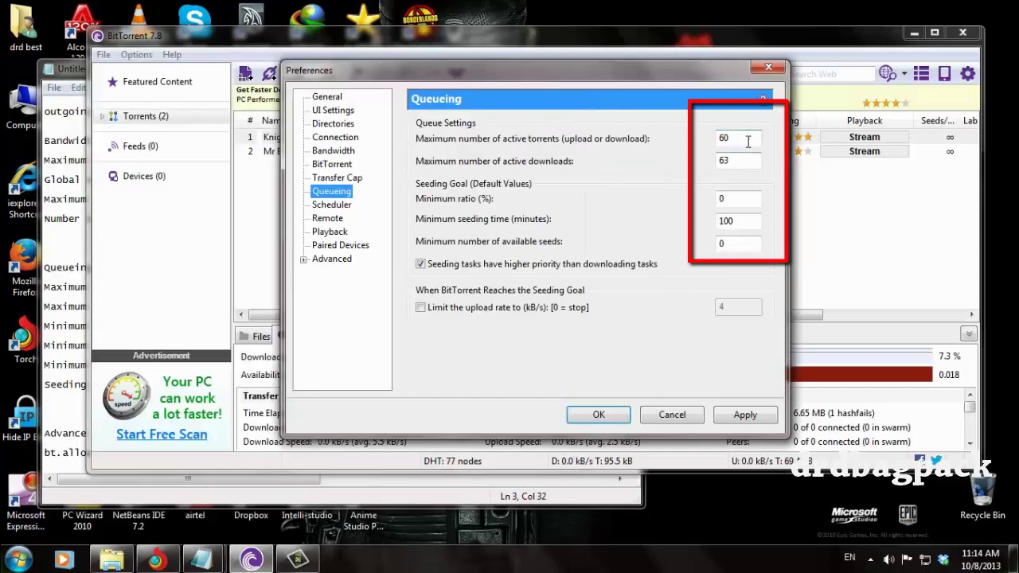
pyautogui.click(49, 78)
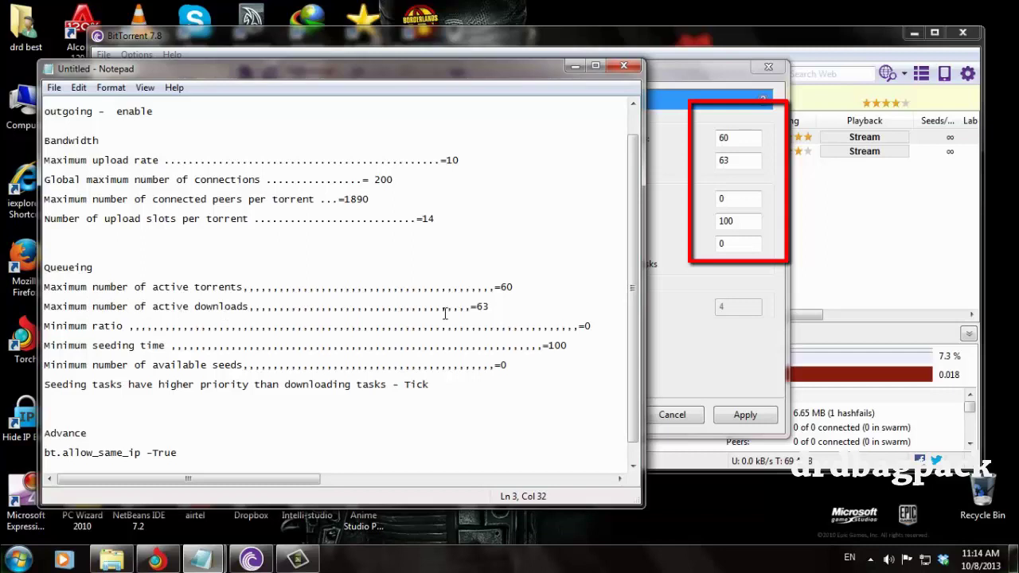
pyautogui.click(721, 285)
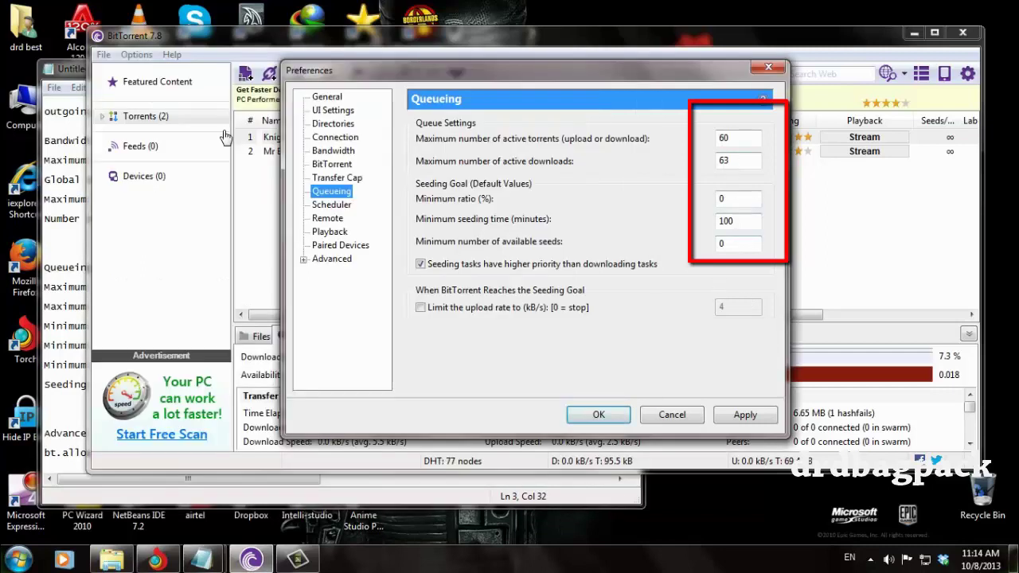
# Step: Compare the minimum ratio, minimum seeding time and minimum number of available seeds with the Notepad list
pyautogui.click(50, 69)
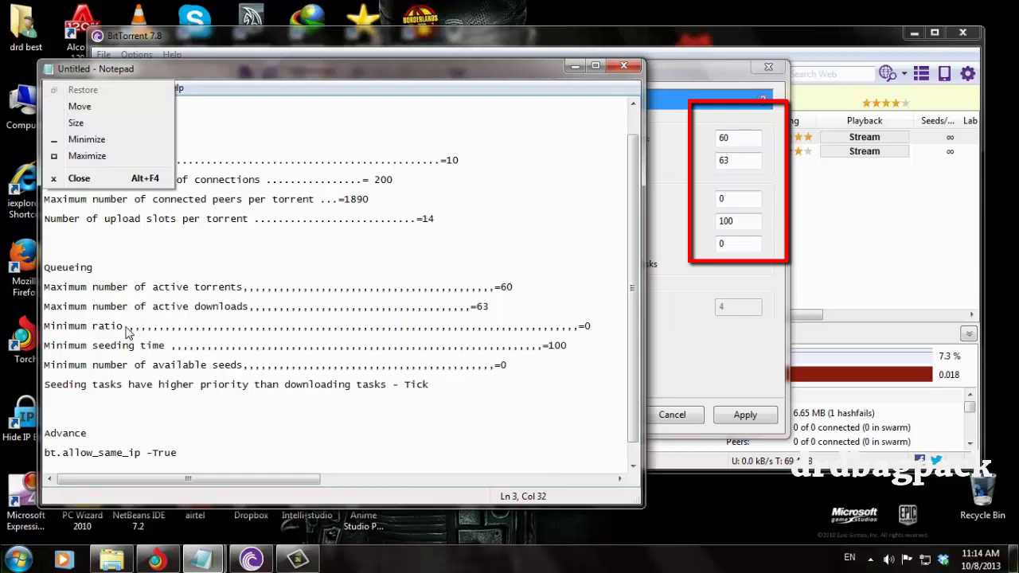
pyautogui.click(687, 307)
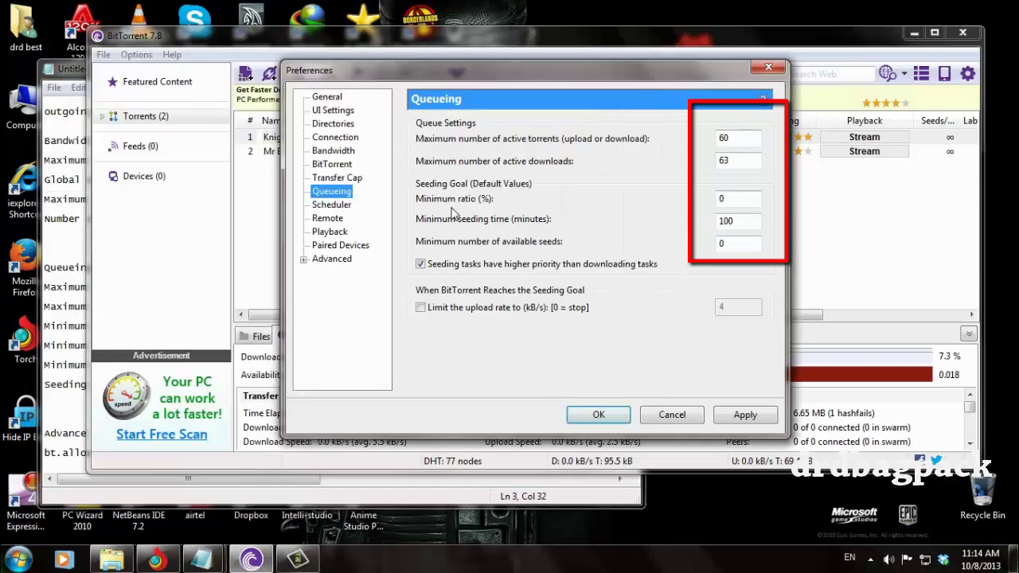
pyautogui.click(63, 70)
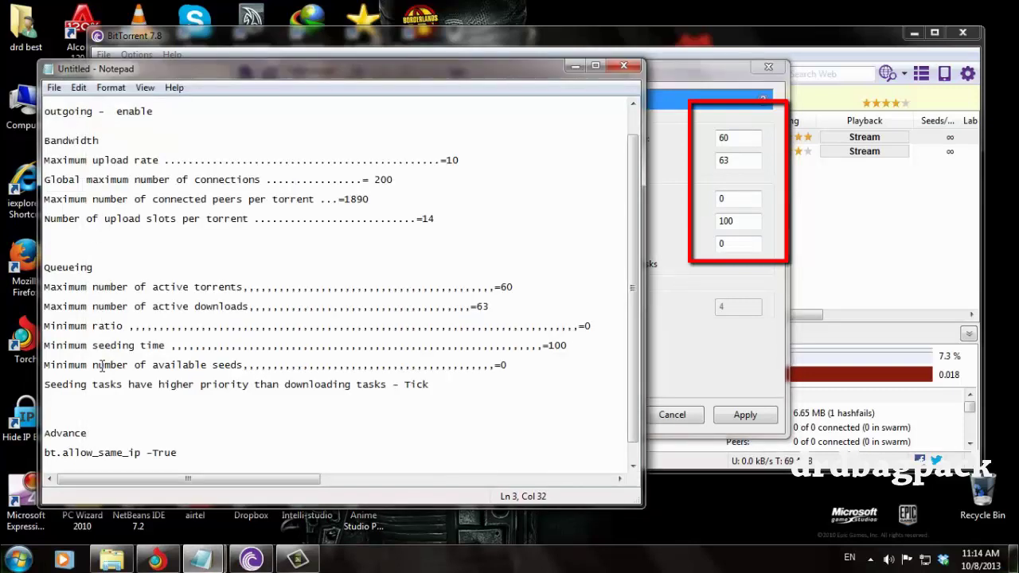
pyautogui.click(690, 284)
pyautogui.hotkey('alt', 'Tab')
pyautogui.click(717, 275)
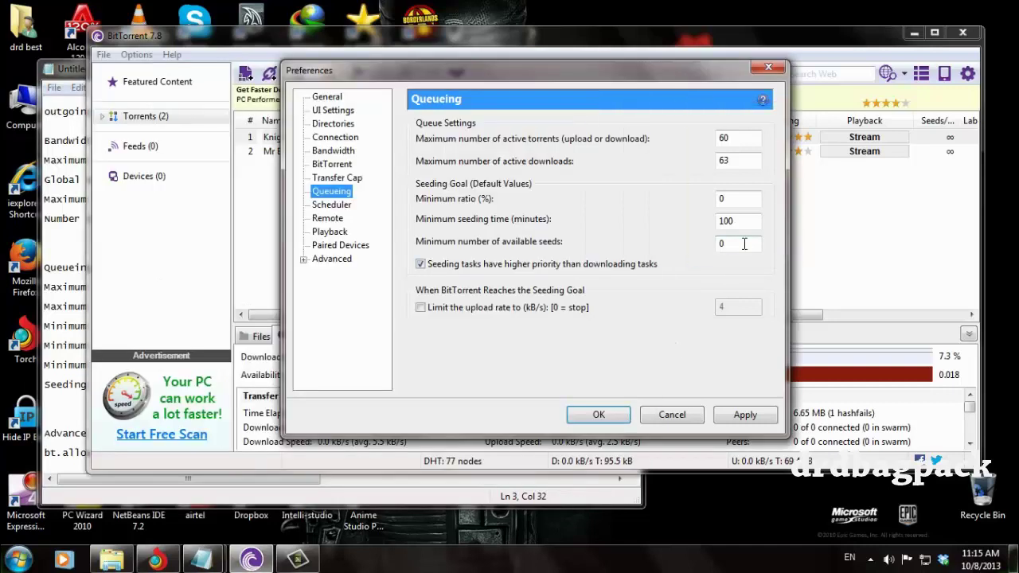
# Step: Check Seeding tasks have higher priority than downloading tasks against the Notepad list and leave the option enabled
pyautogui.click(87, 74)
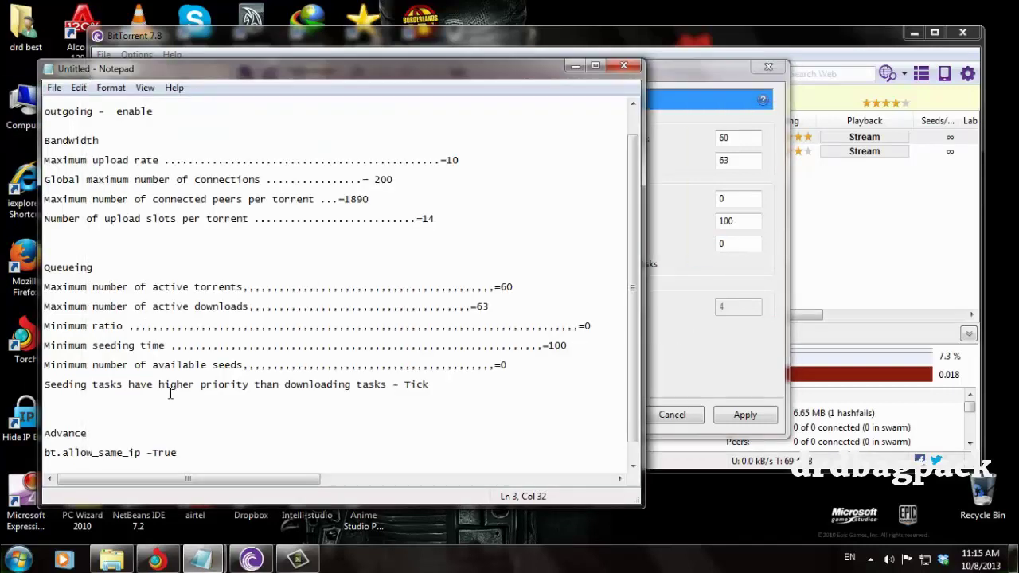
pyautogui.scroll(-1, 167, 389)
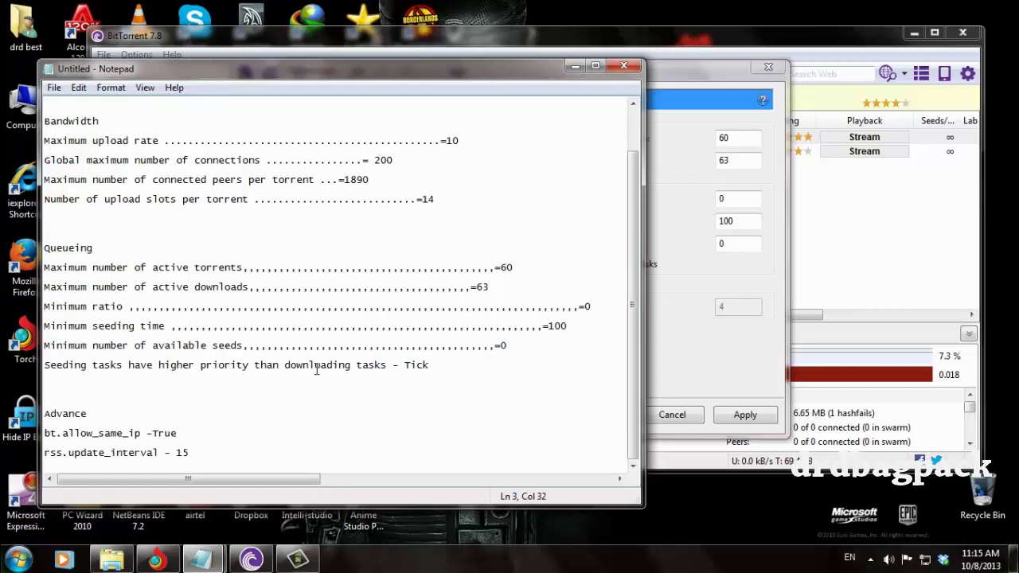
pyautogui.click(674, 375)
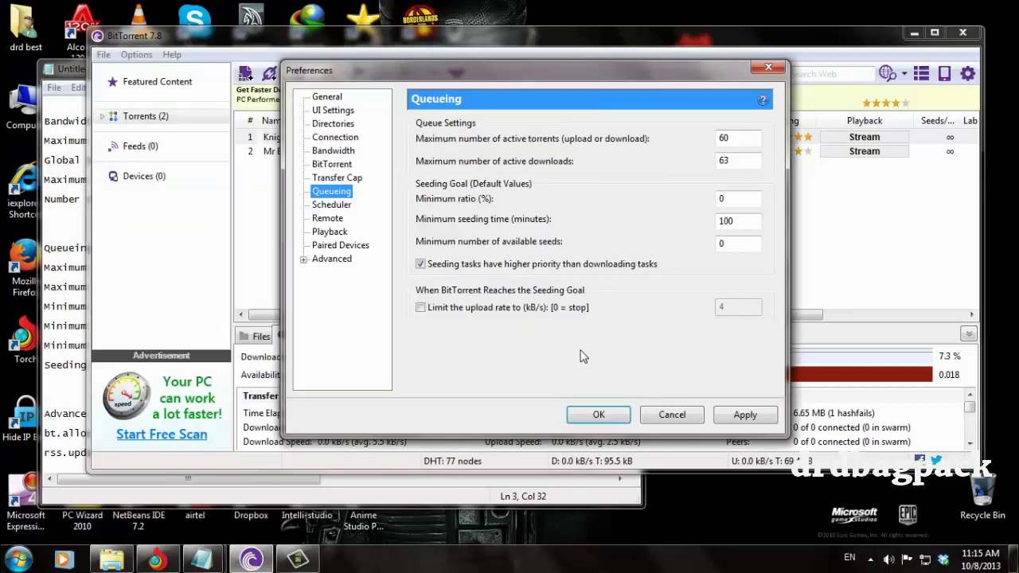
pyautogui.click(420, 265)
pyautogui.click(420, 265)
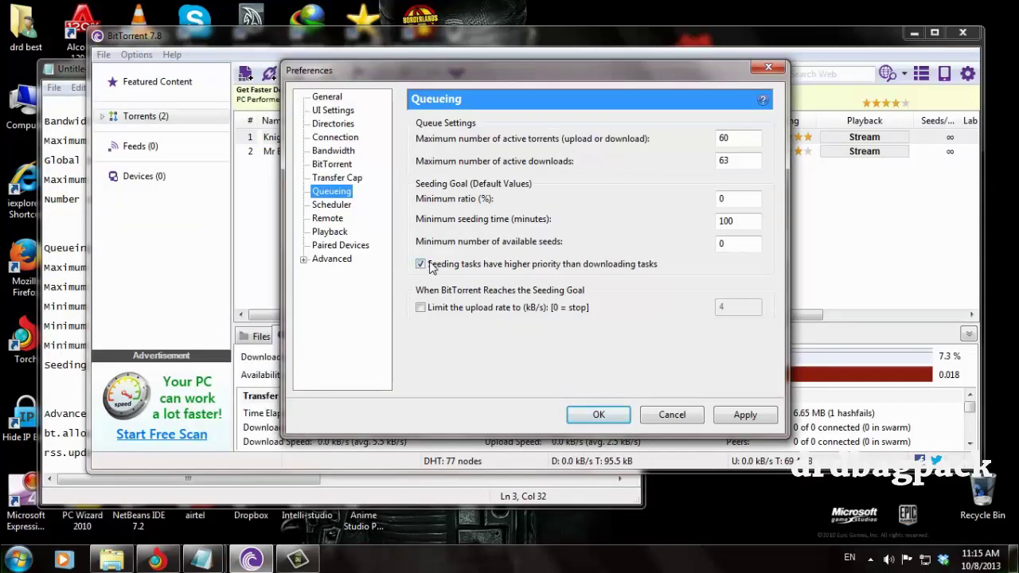
pyautogui.click(420, 265)
pyautogui.click(420, 265)
# Step: Select bt.allow_same_ip in the Advanced preferences and check its value against the Advance section of the Notepad list
pyautogui.click(78, 88)
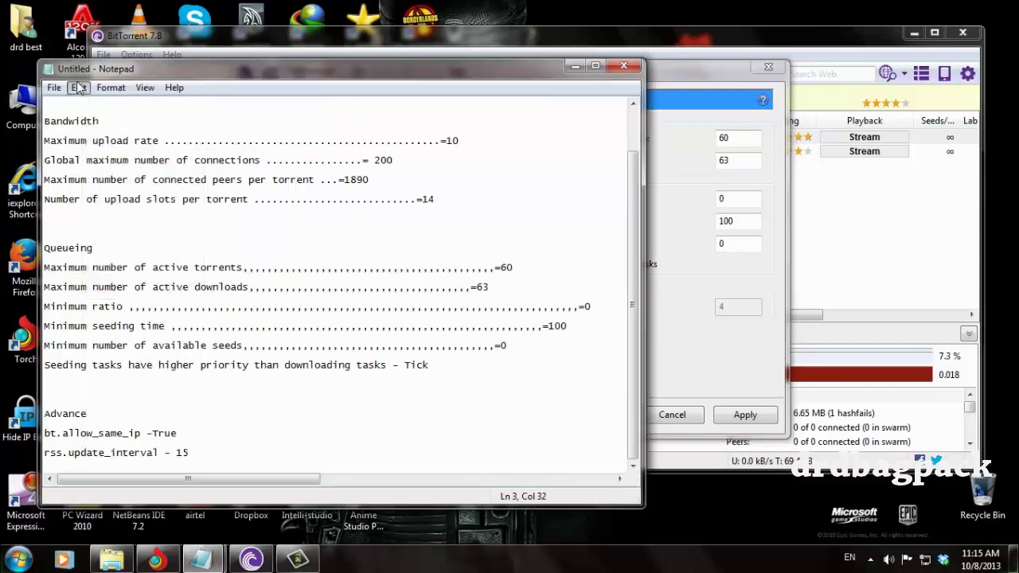
pyautogui.click(273, 414)
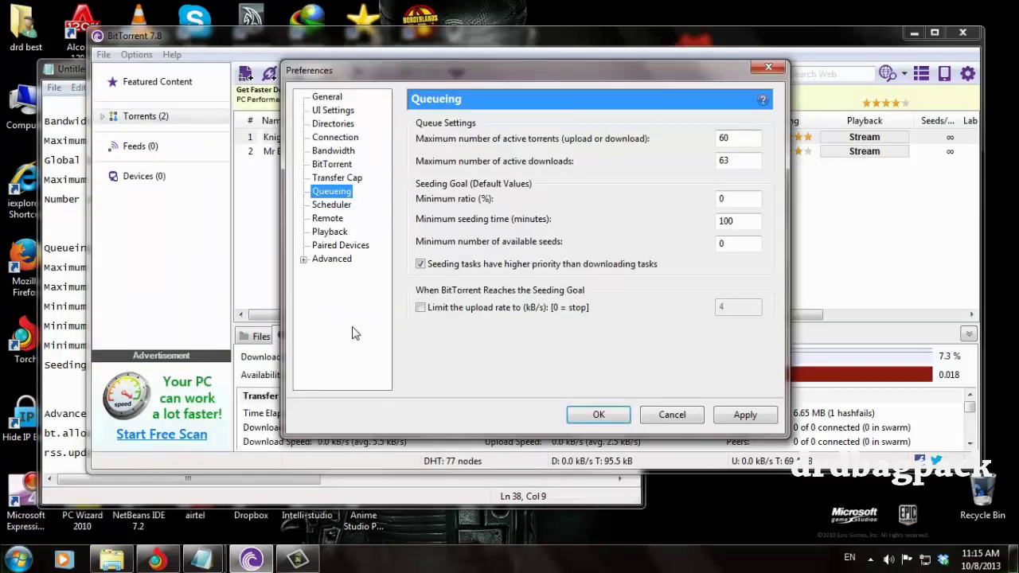
pyautogui.click(333, 261)
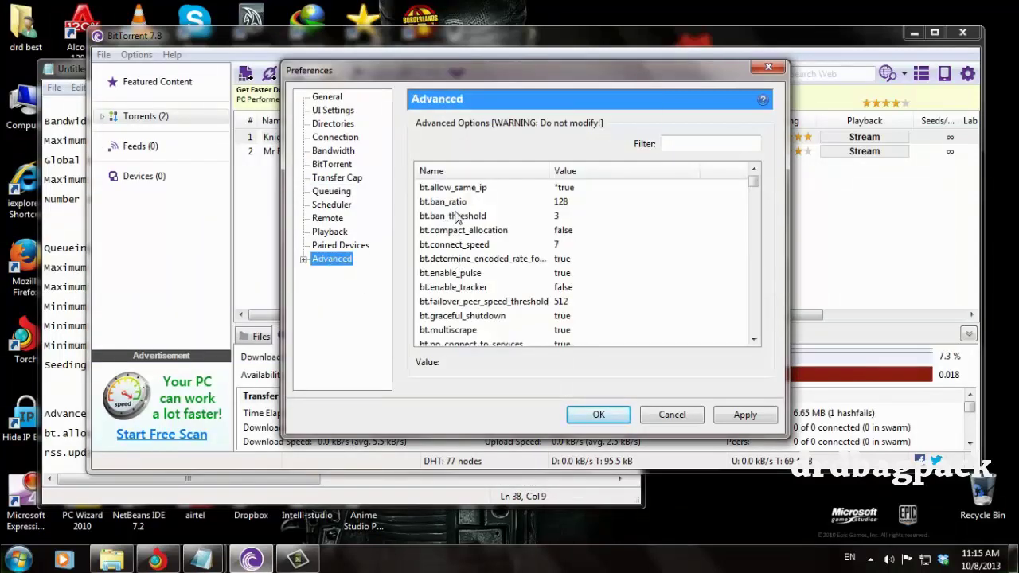
pyautogui.click(82, 83)
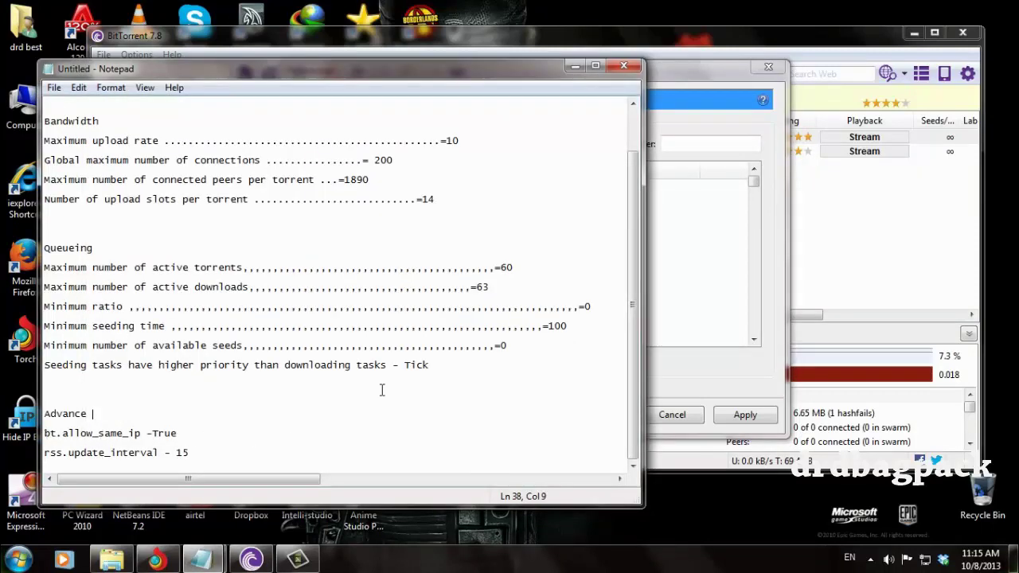
pyautogui.click(702, 297)
pyautogui.click(446, 188)
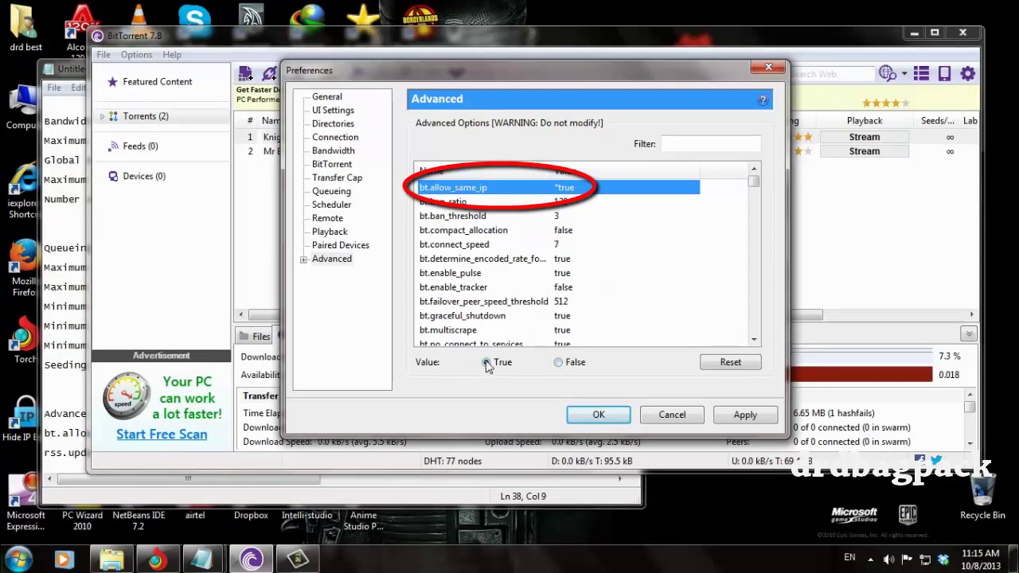
# Step: Locate rss.update_interval among the advanced options and check its value against the Notepad list
pyautogui.click(79, 75)
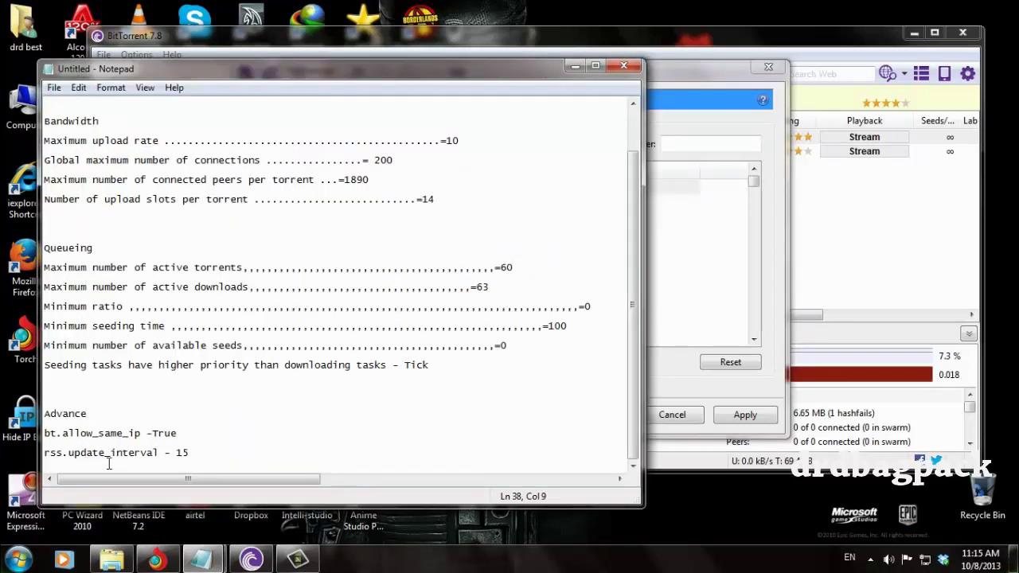
pyautogui.click(733, 302)
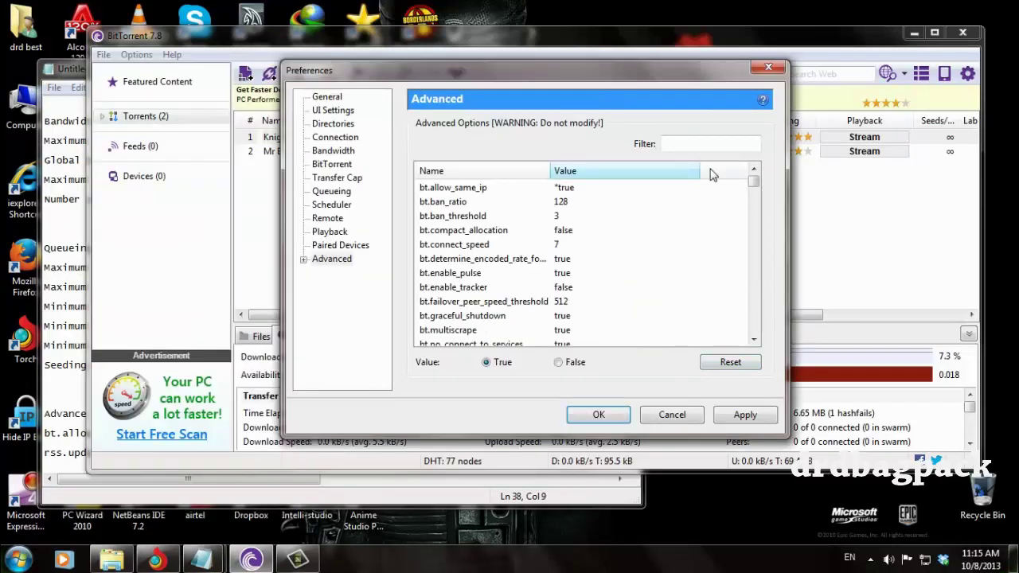
pyautogui.moveTo(758, 181); pyautogui.dragTo(754, 318)
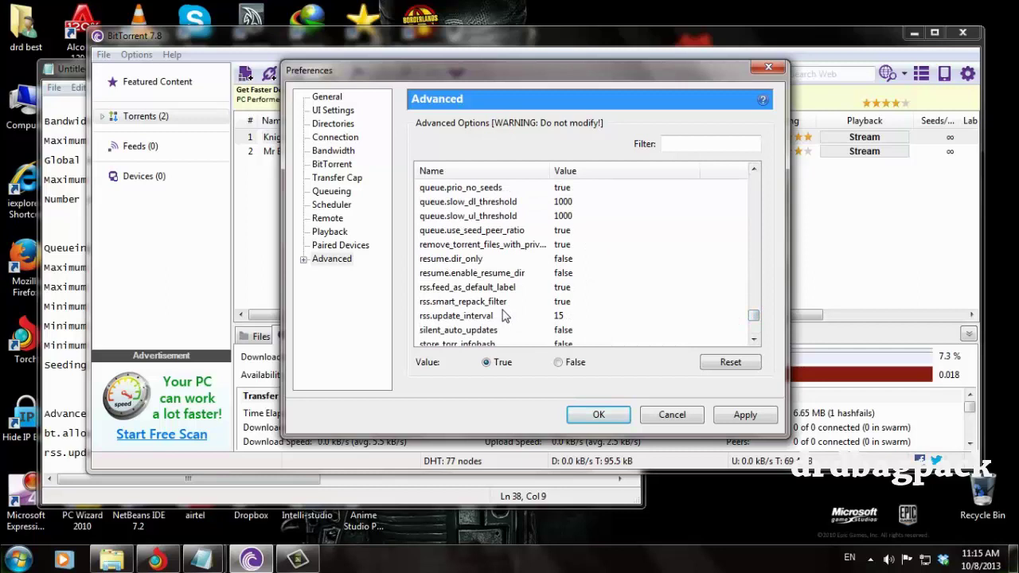
pyautogui.click(494, 321)
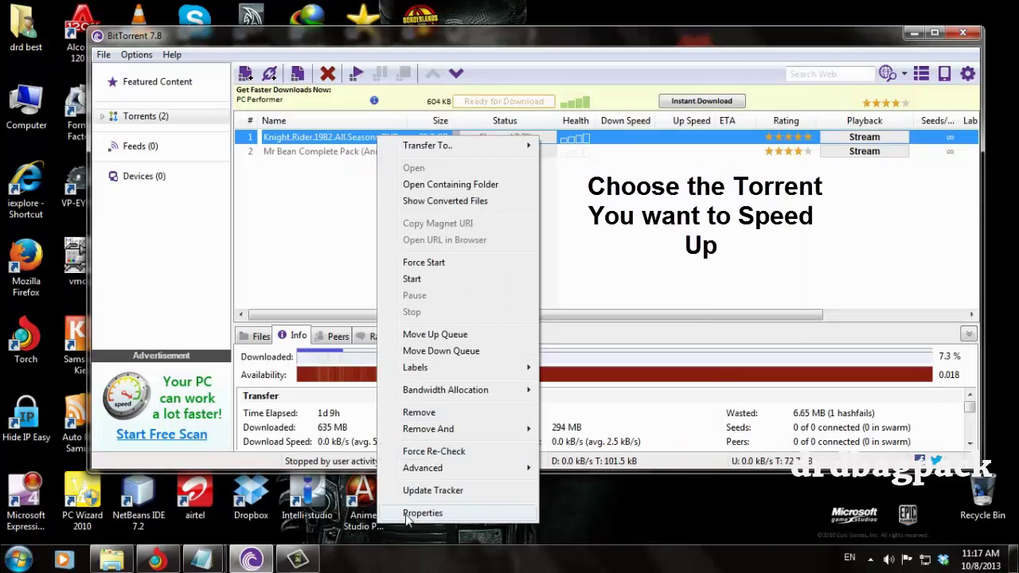
# Step: Open the properties of the Knight Rider torrent and add an empty line at the end of its tracker list
pyautogui.click(422, 514)
pyautogui.click(610, 173)
pyautogui.scroll(-2, 676, 183)
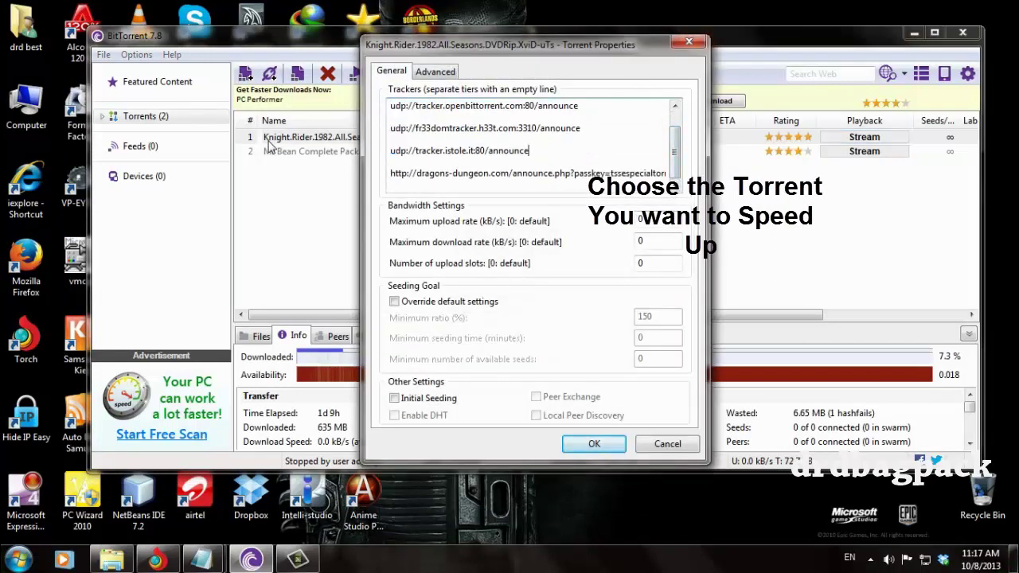
pyautogui.moveTo(444, 49); pyautogui.dragTo(550, 50)
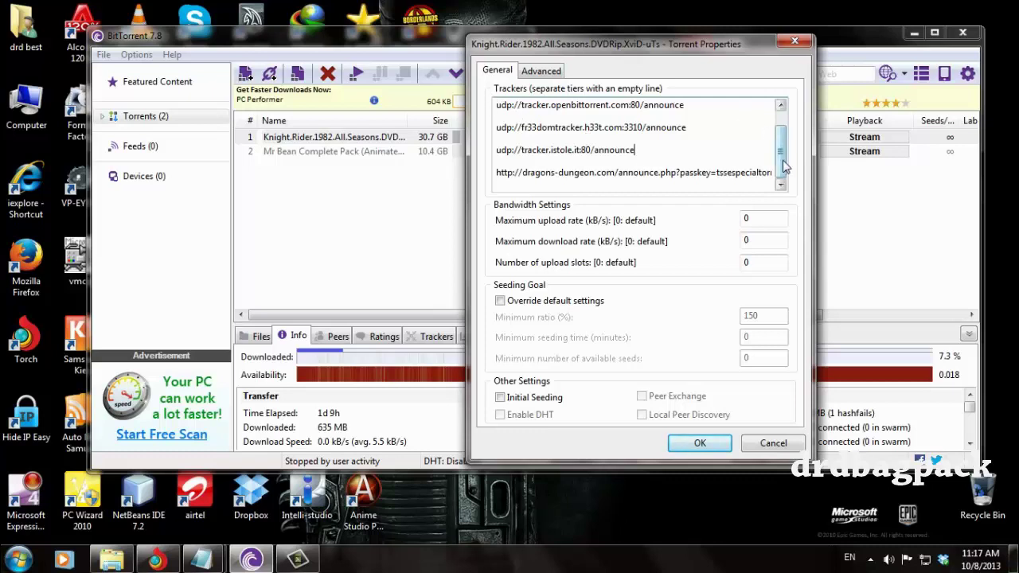
pyautogui.scroll(1, 782, 148)
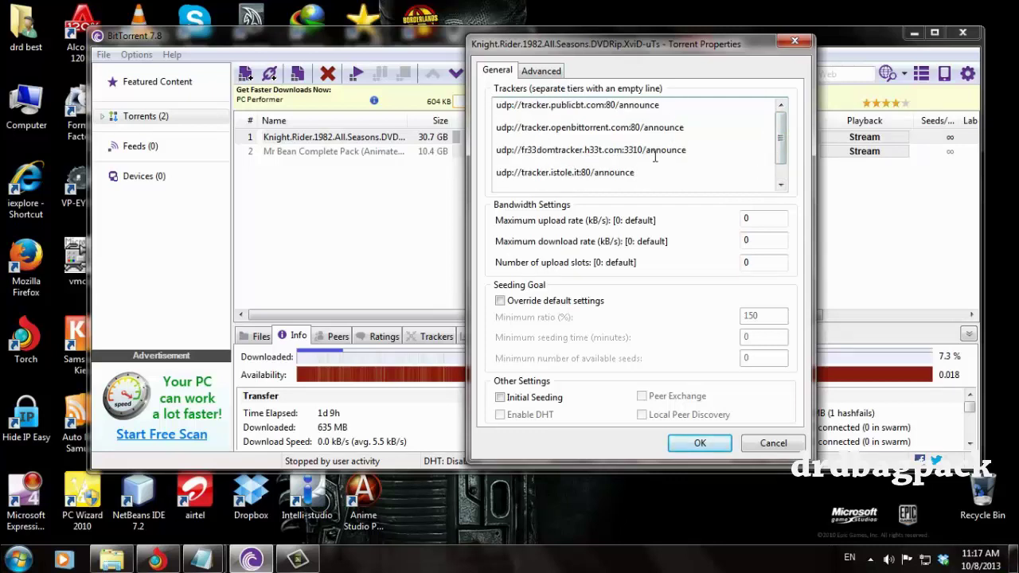
pyautogui.click(782, 184)
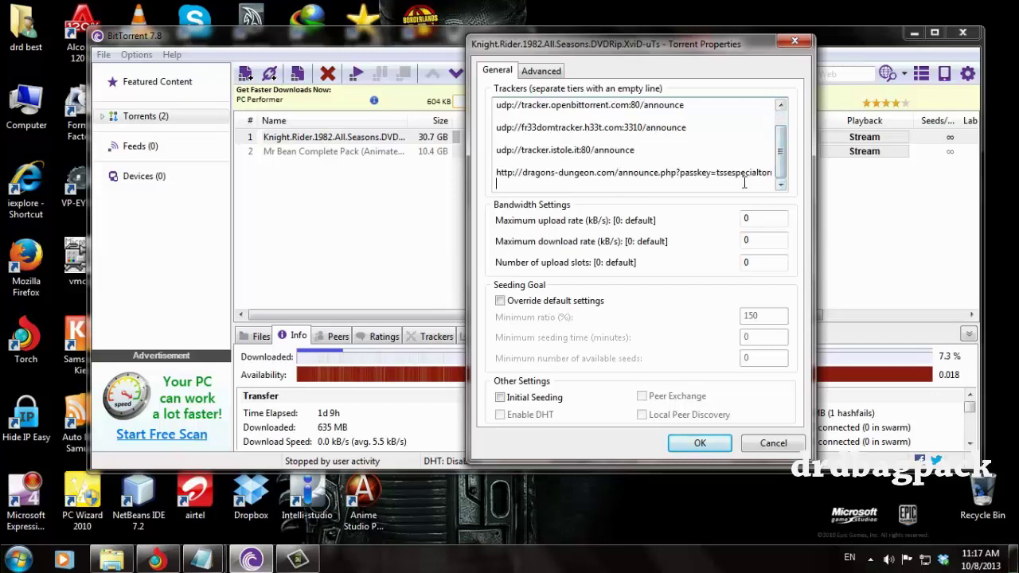
pyautogui.press('Return')
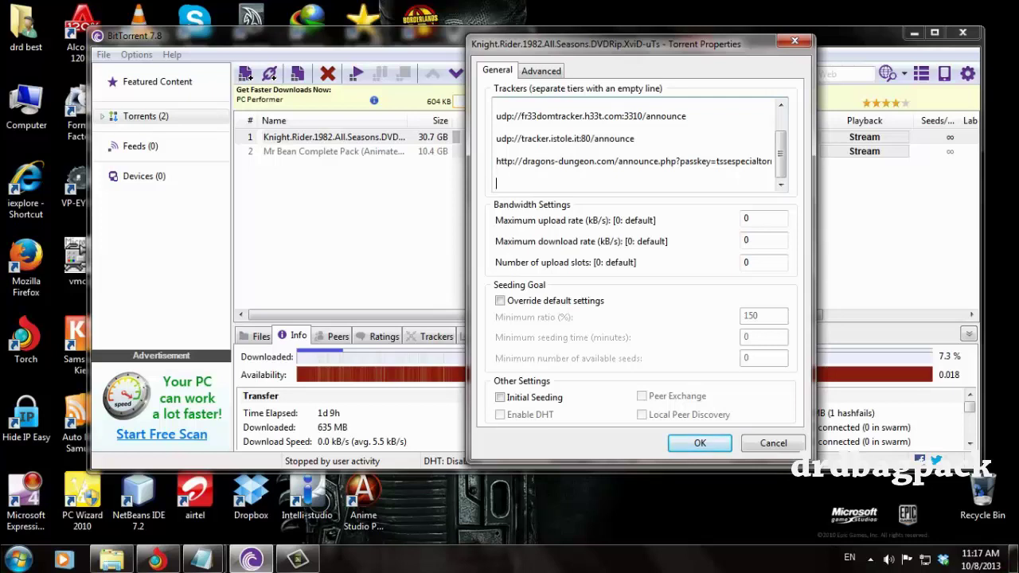
# Step: Copy all tracker addresses from the trackers - drdbagpack Notepad file and paste them at the end of the torrent's tracker list
pyautogui.click(226, 550)
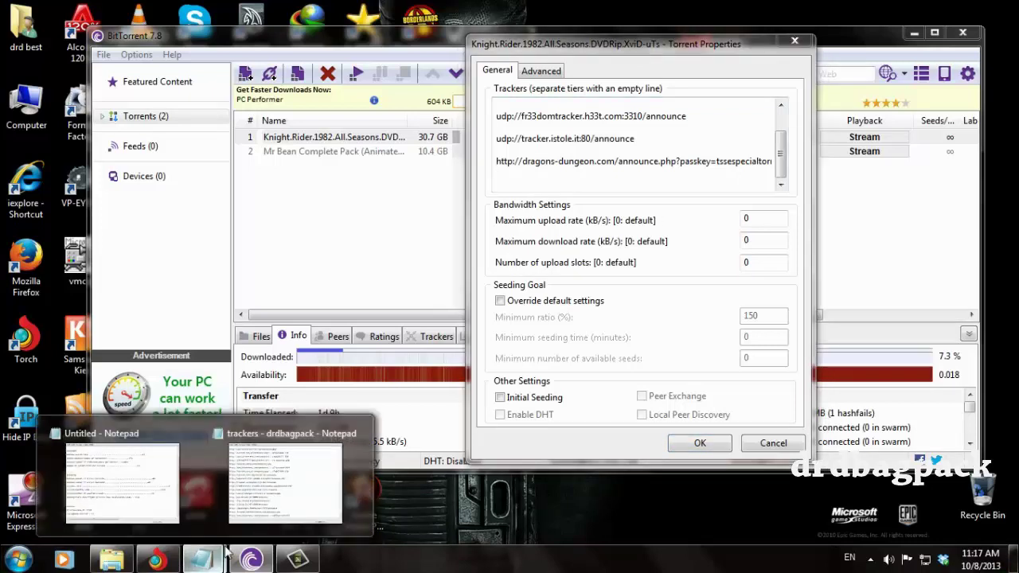
pyautogui.click(285, 482)
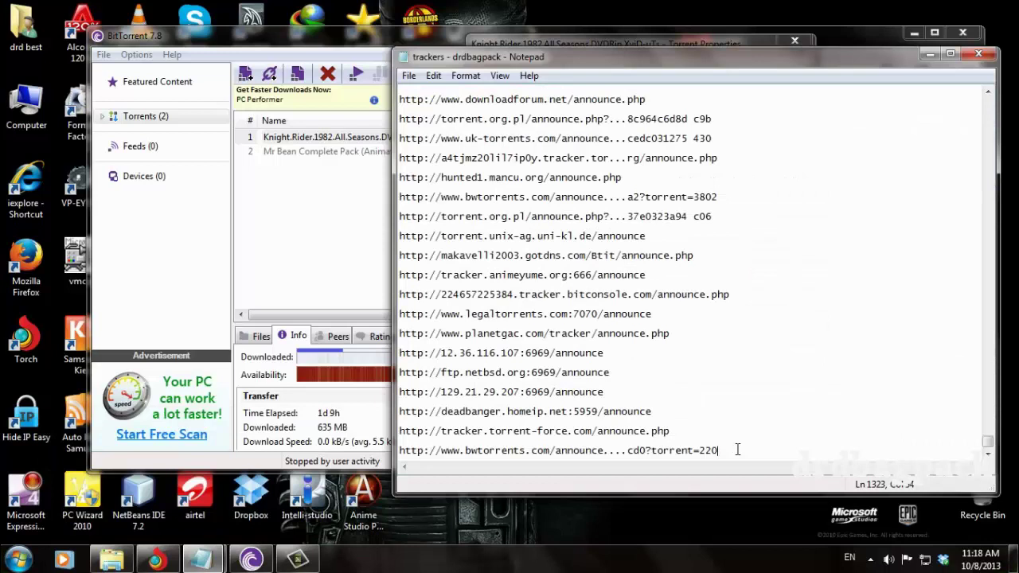
pyautogui.hotkey('ctrl', 'a')
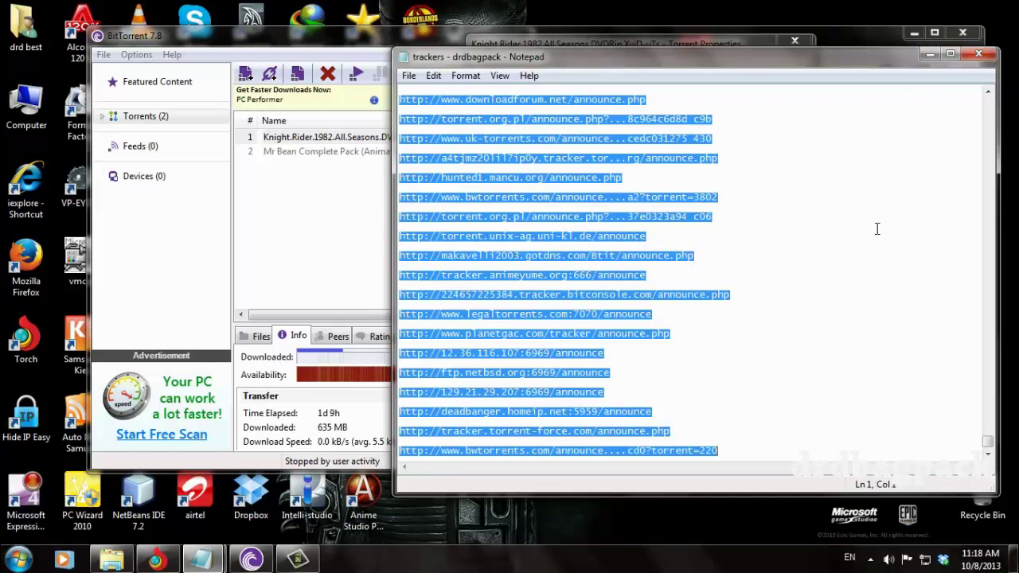
pyautogui.click(929, 54)
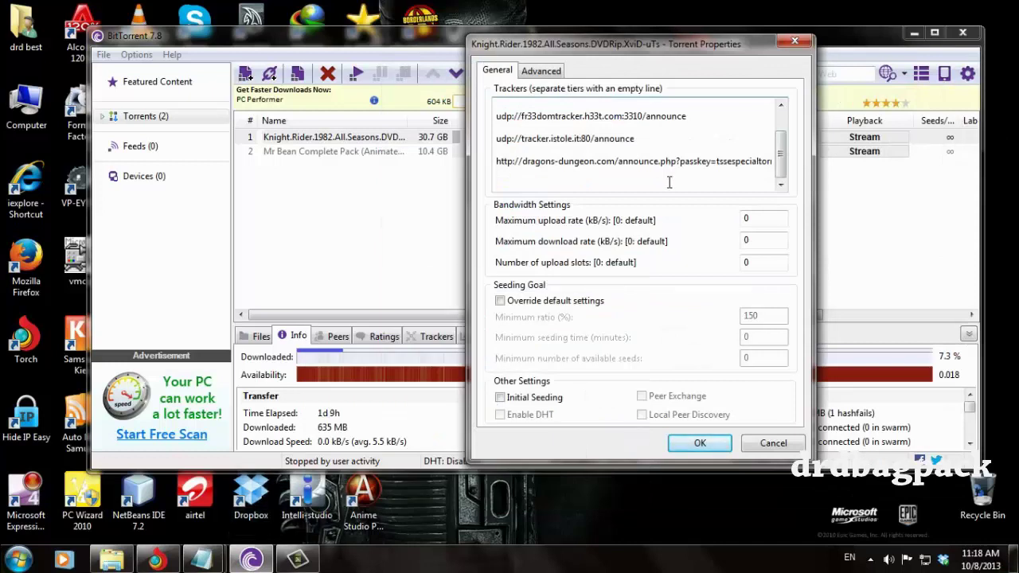
pyautogui.hotkey('ctrl', 'v')
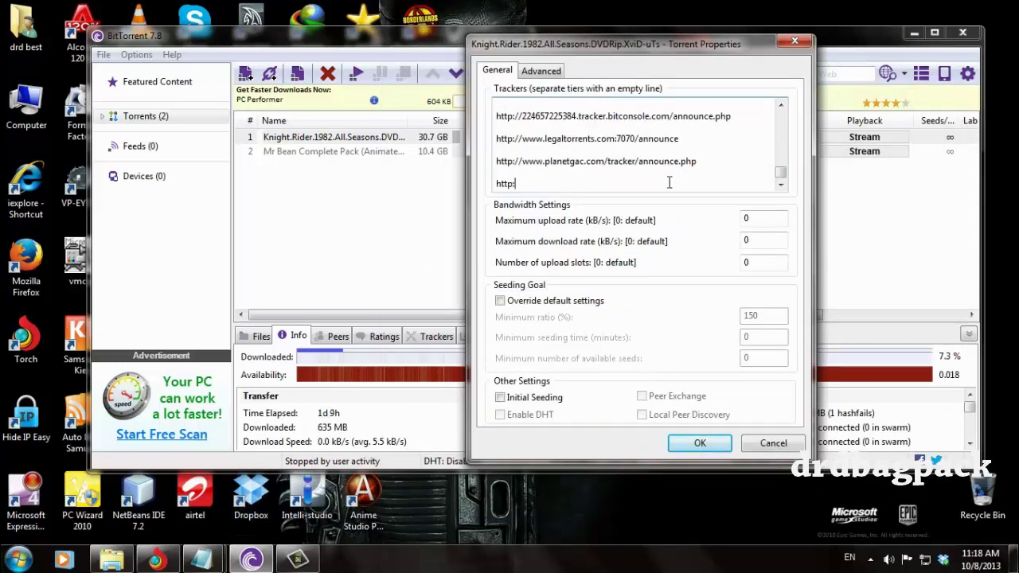
# Step: Delete the incomplete last tracker entry, save the torrent properties and start the Knight Rider torrent
pyautogui.press('BackSpace')
pyautogui.press('BackSpace')
pyautogui.press('BackSpace')
pyautogui.moveTo(779, 172)
pyautogui.mouseDown()
pyautogui.moveTo(781, 110)
pyautogui.moveTo(781, 180)
pyautogui.mouseUp()
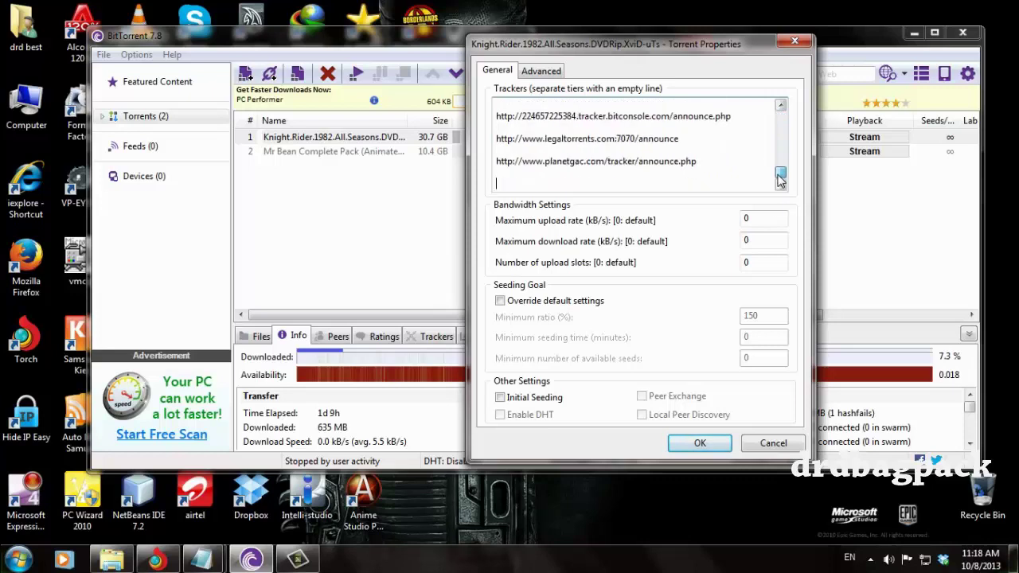
pyautogui.click(714, 446)
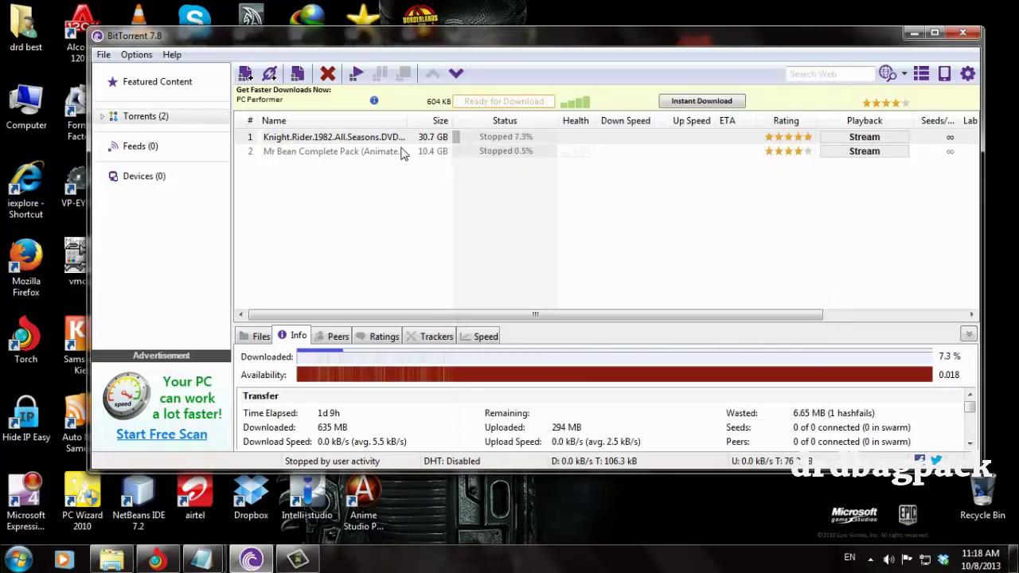
pyautogui.click(358, 75)
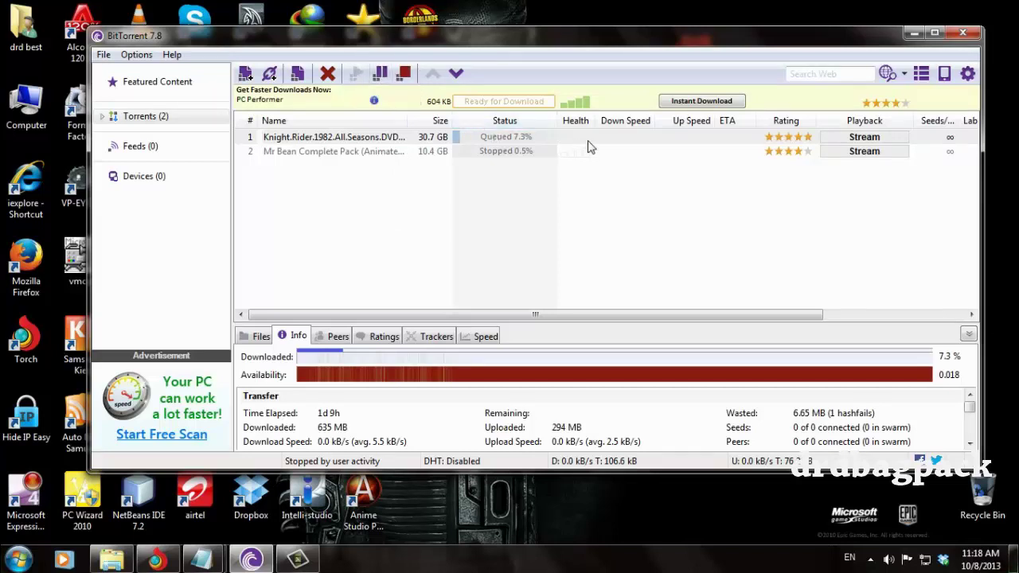